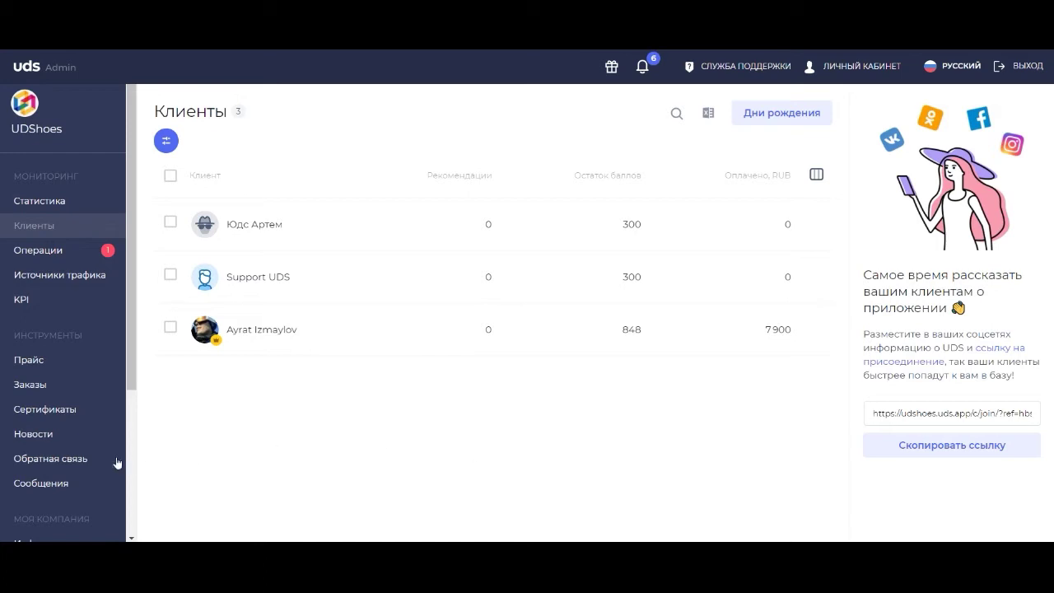
Go from the client list to the Сертификаты section.
click(84, 418)
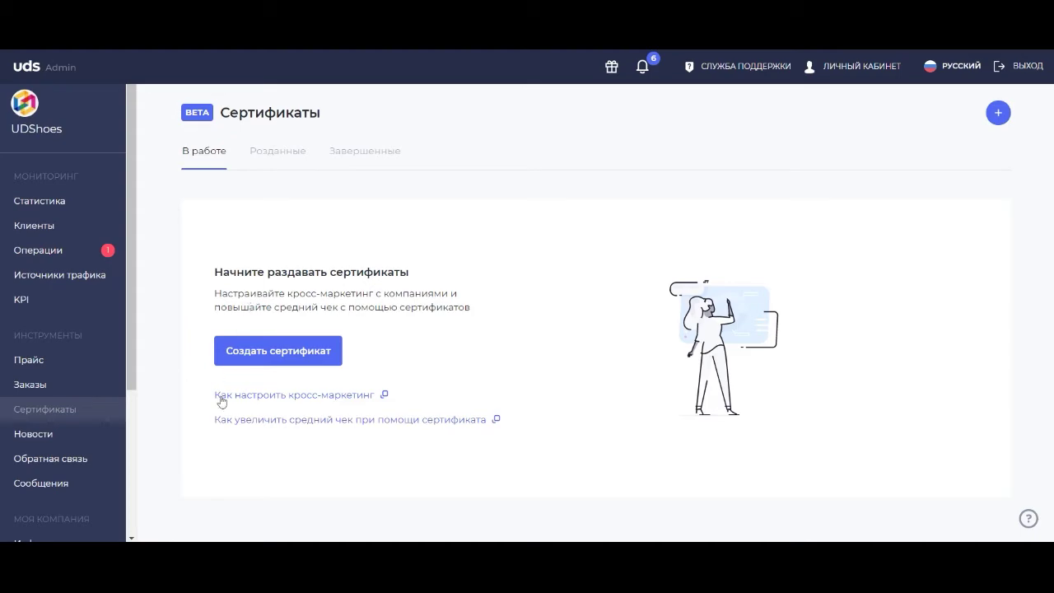
Begin a new certificate set to be handed out to clients manually.
click(998, 114)
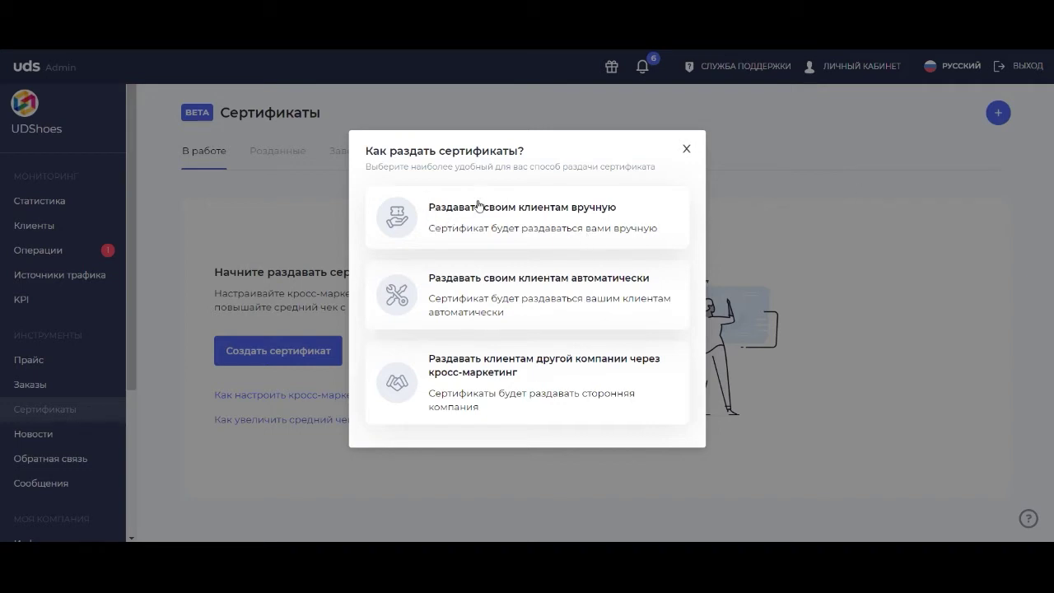
click(475, 215)
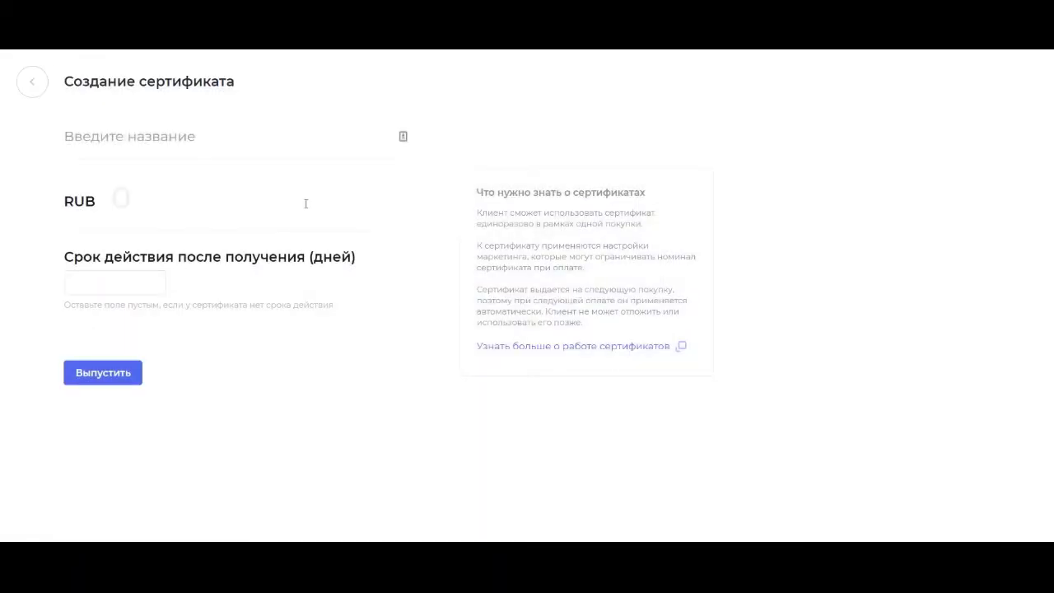
Fill in the certificate: name 'на 8 марта', amount 200 RUB, validity 7 days.
click(156, 140)
text(yf)
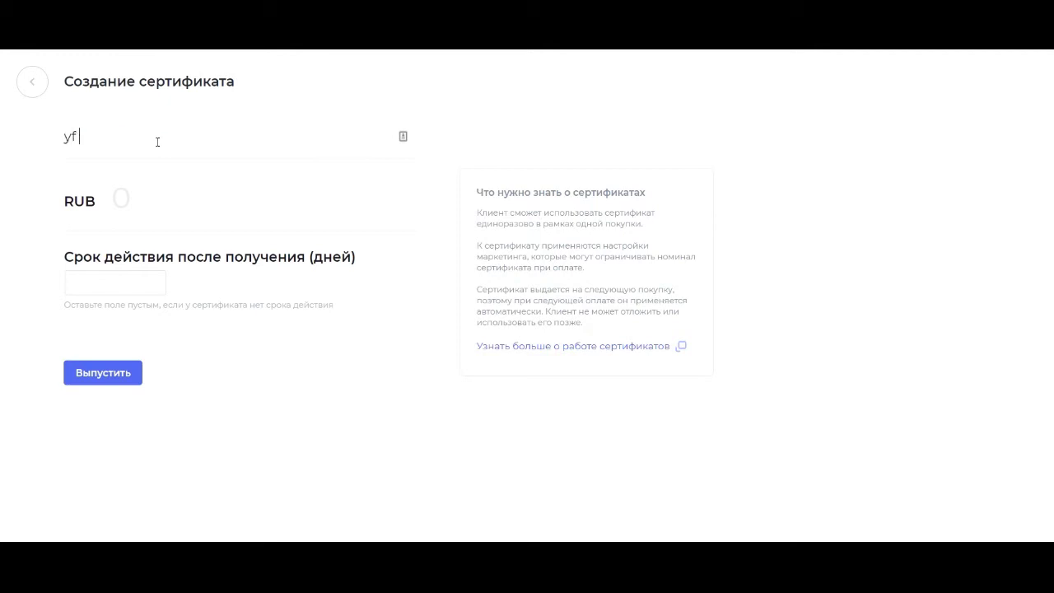
key(BackSpace)
key(BackSpace)
text(на 8 марта)
click(143, 203)
text(200)
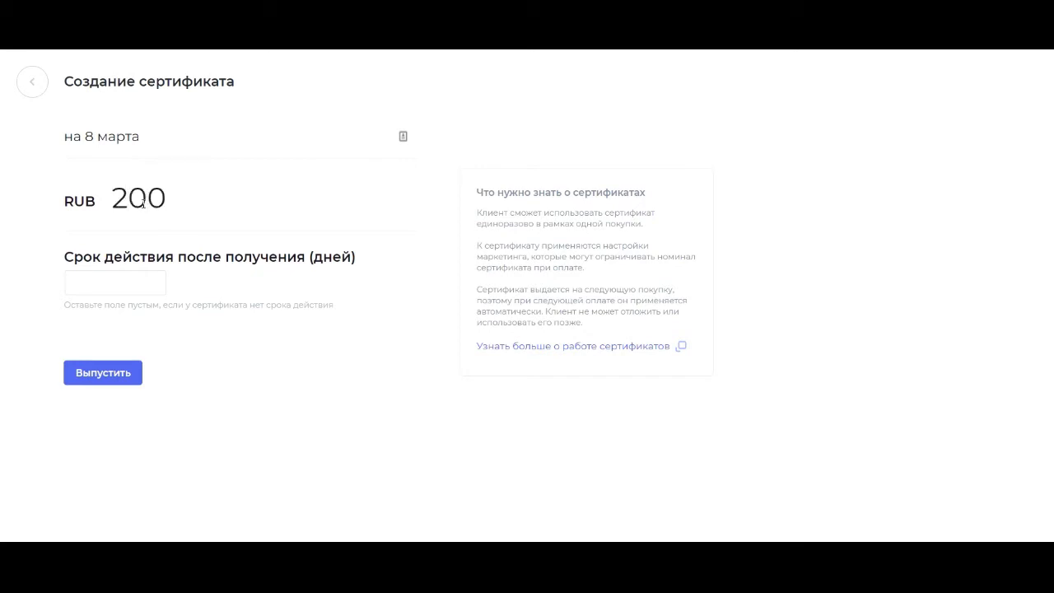
click(121, 276)
text(3)
key(BackSpace)
text(7)
Issue the certificate and review the '200 RUB. в UDShoes' details, then return to the list.
click(102, 374)
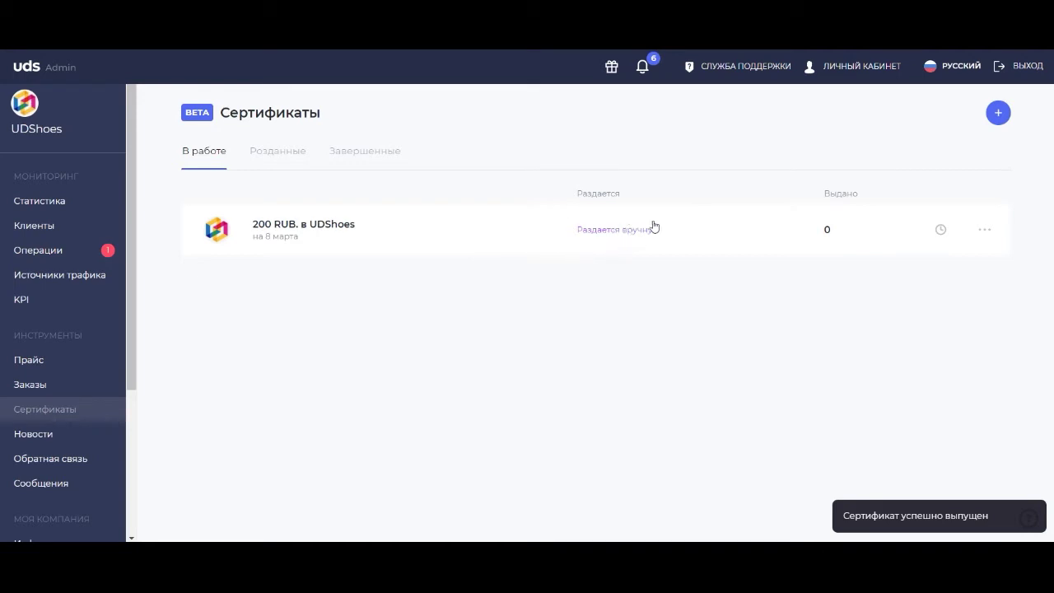
click(373, 233)
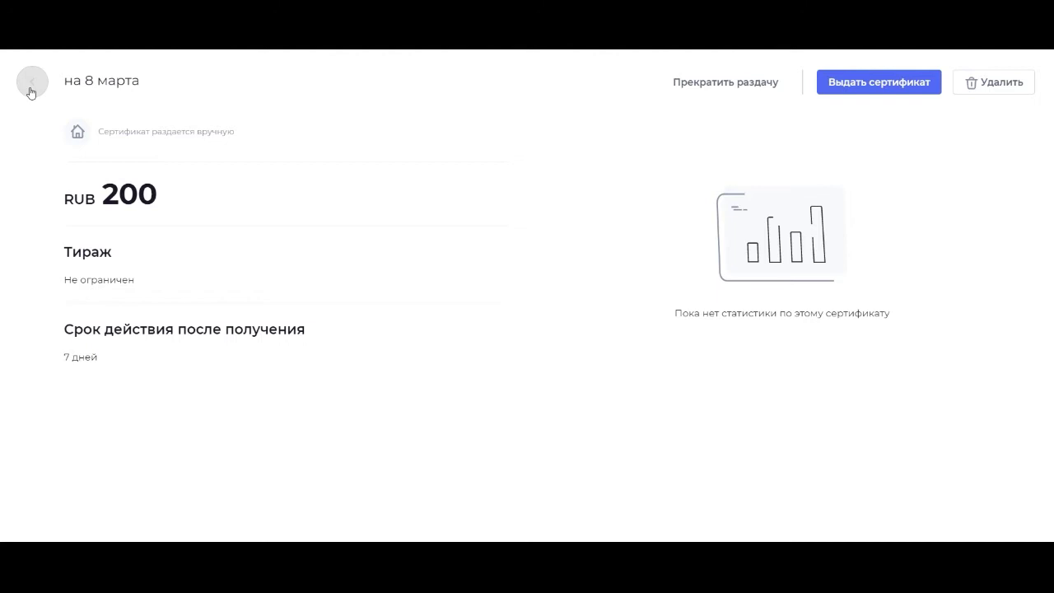
click(32, 92)
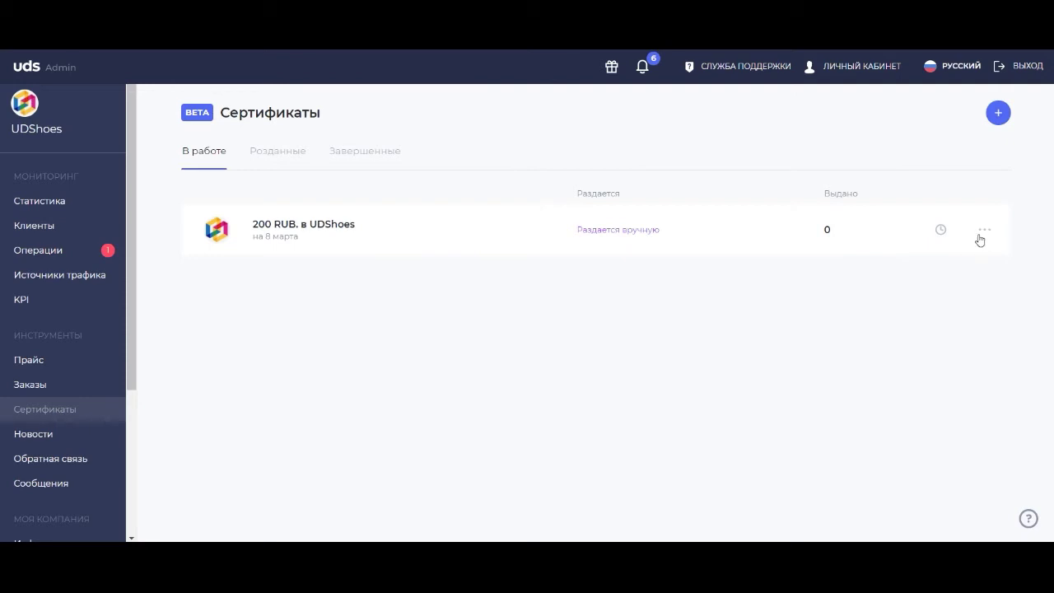
click(986, 235)
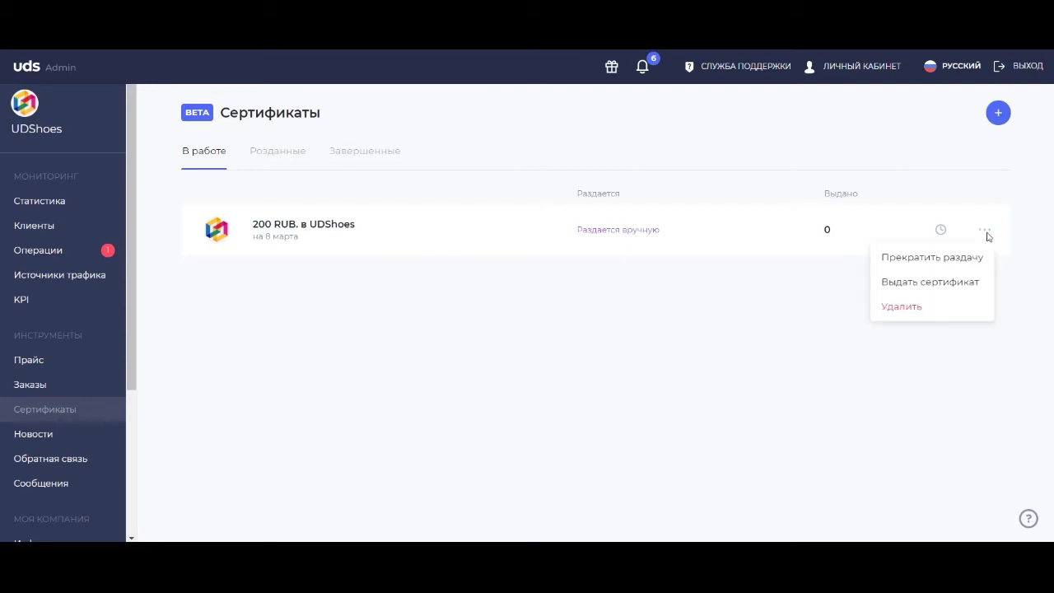
click(933, 289)
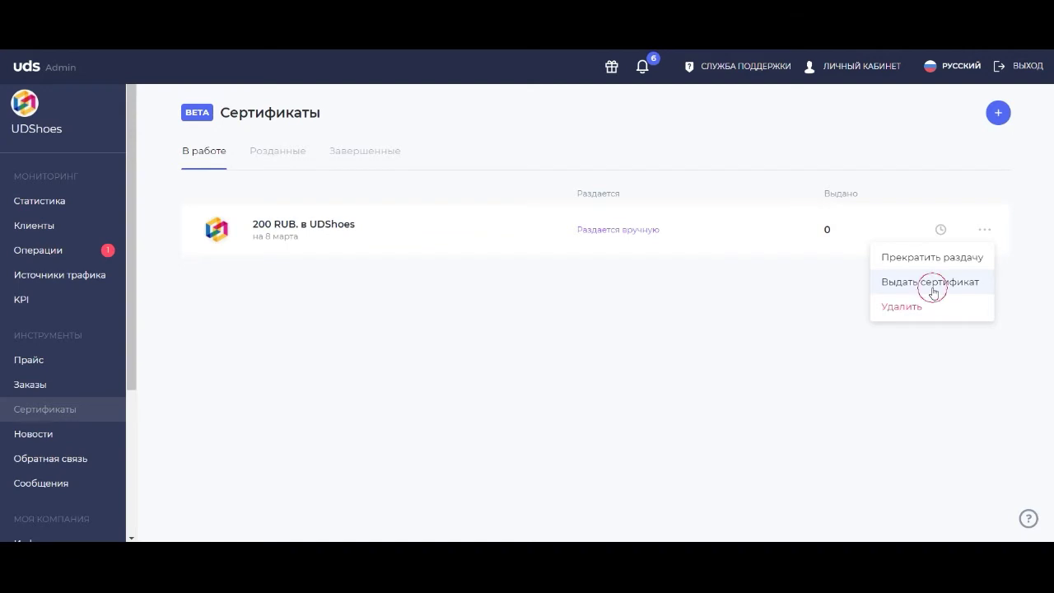
click(440, 247)
click(426, 292)
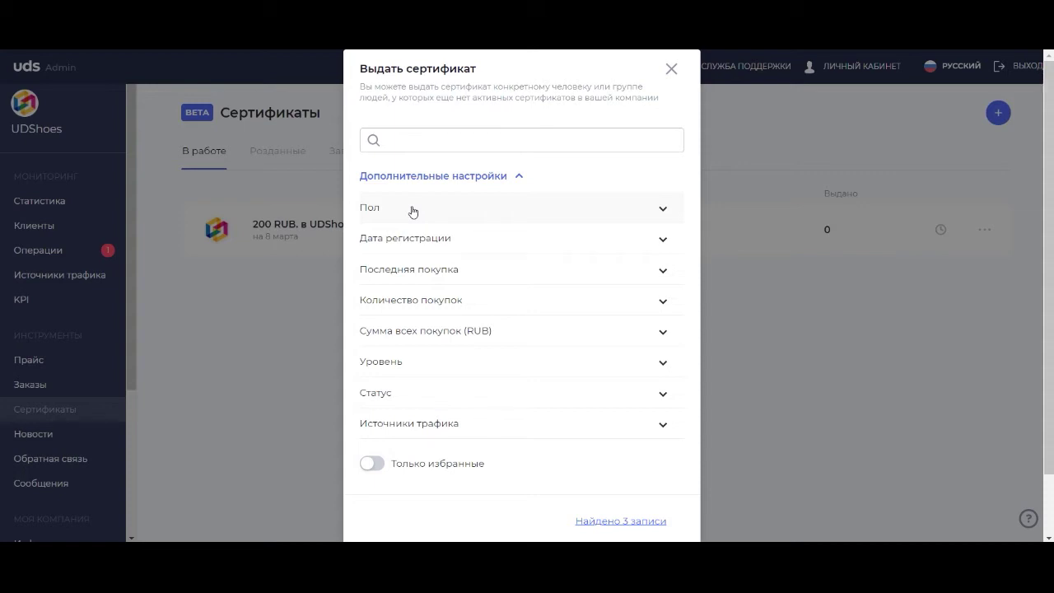
click(667, 72)
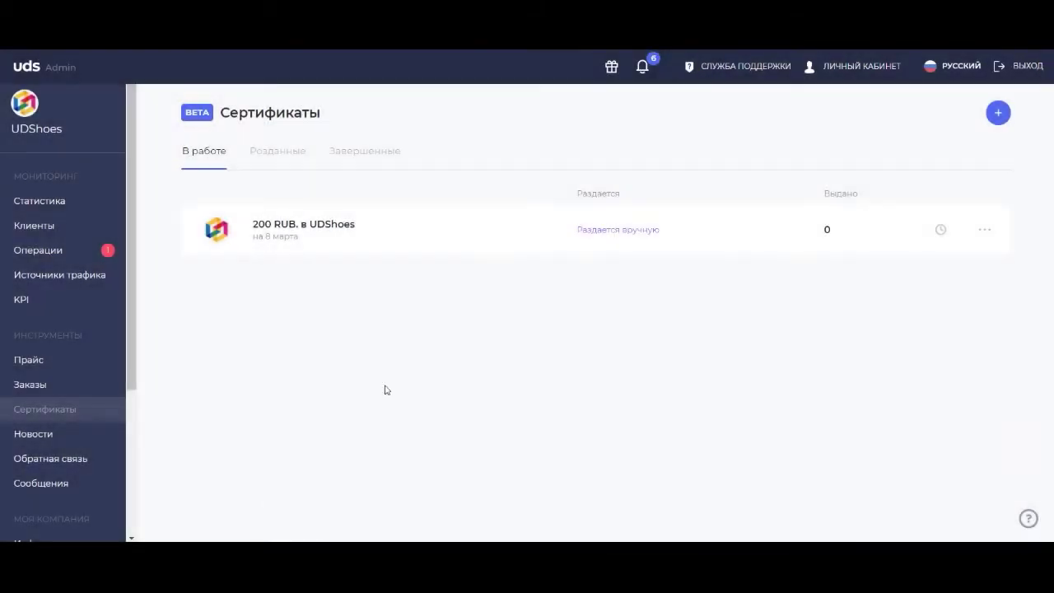
Go to the Клиенты list and toggle the select-all checkbox on and off.
click(44, 228)
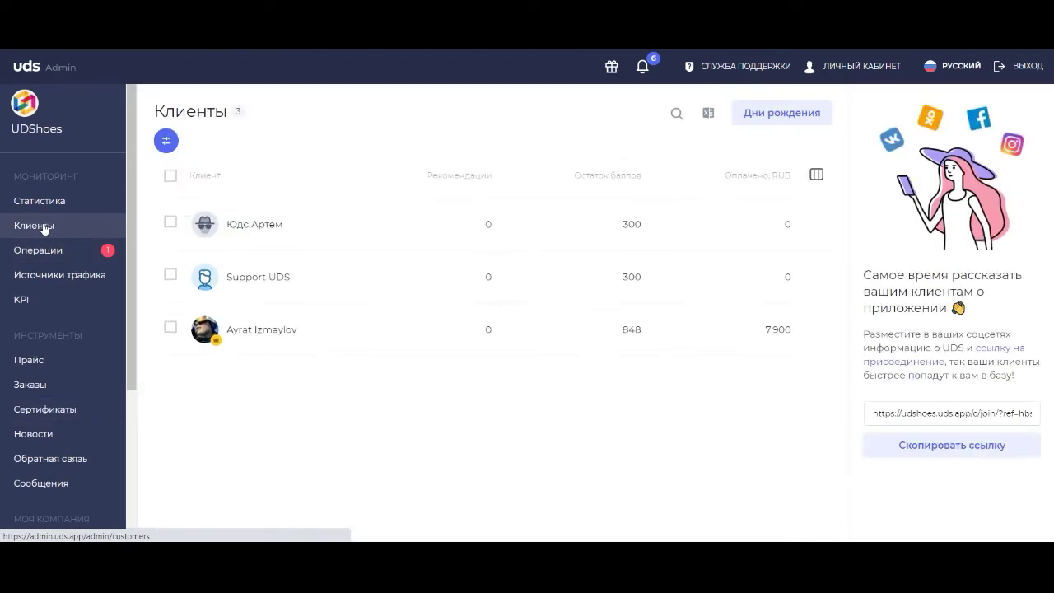
click(170, 177)
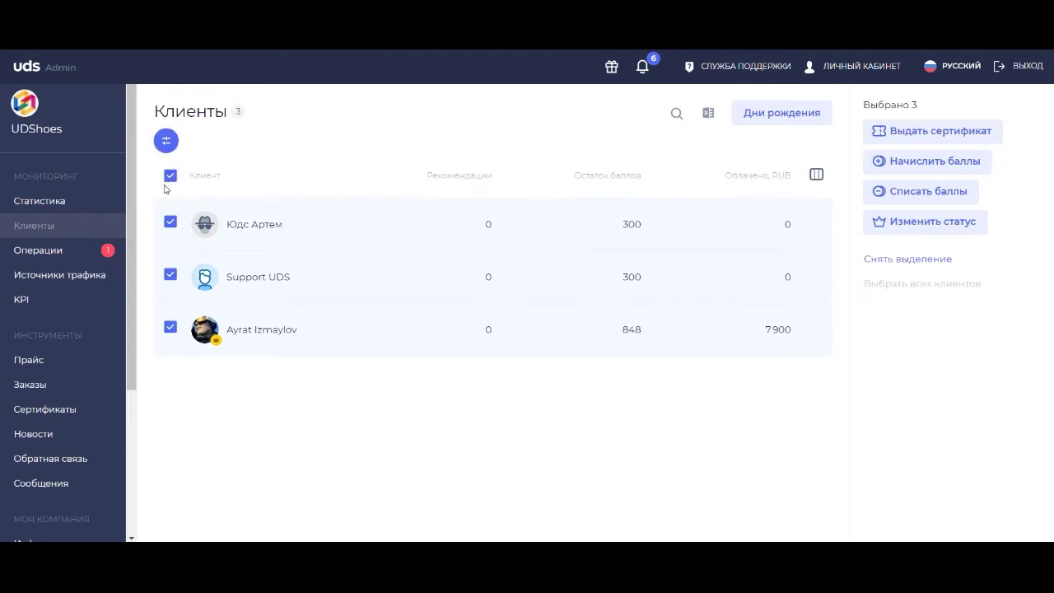
click(171, 177)
Browse the gender and status filter options, then select all three clients.
click(166, 141)
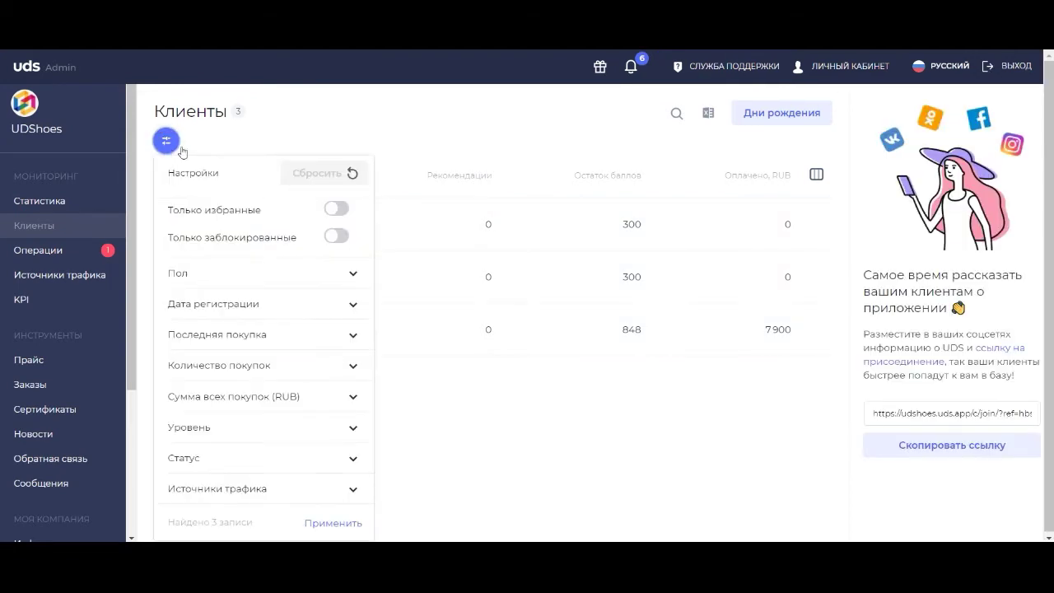
click(254, 280)
click(194, 456)
click(194, 455)
click(167, 150)
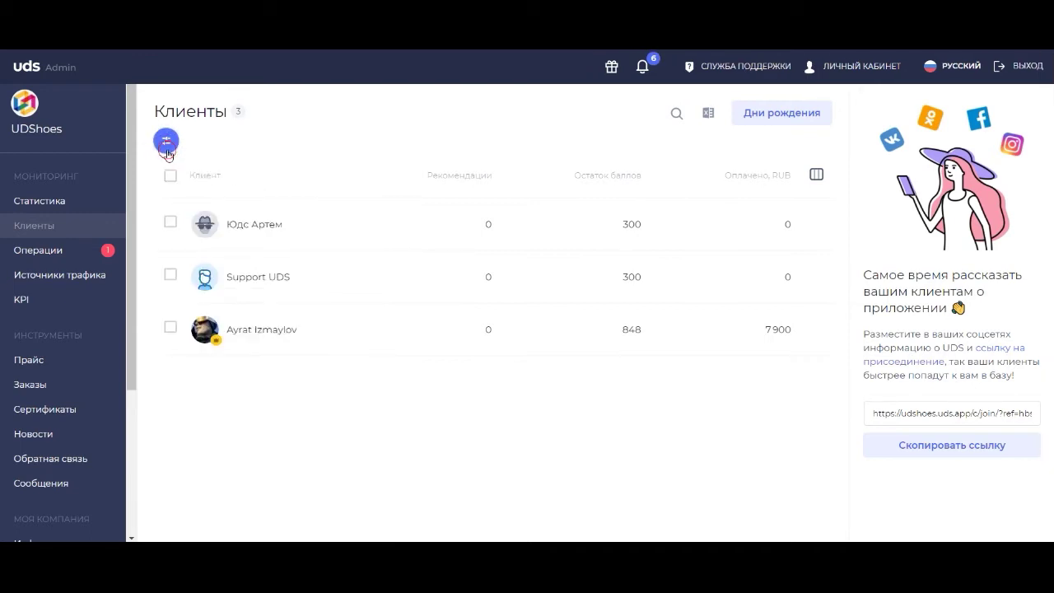
click(166, 150)
click(167, 150)
click(171, 176)
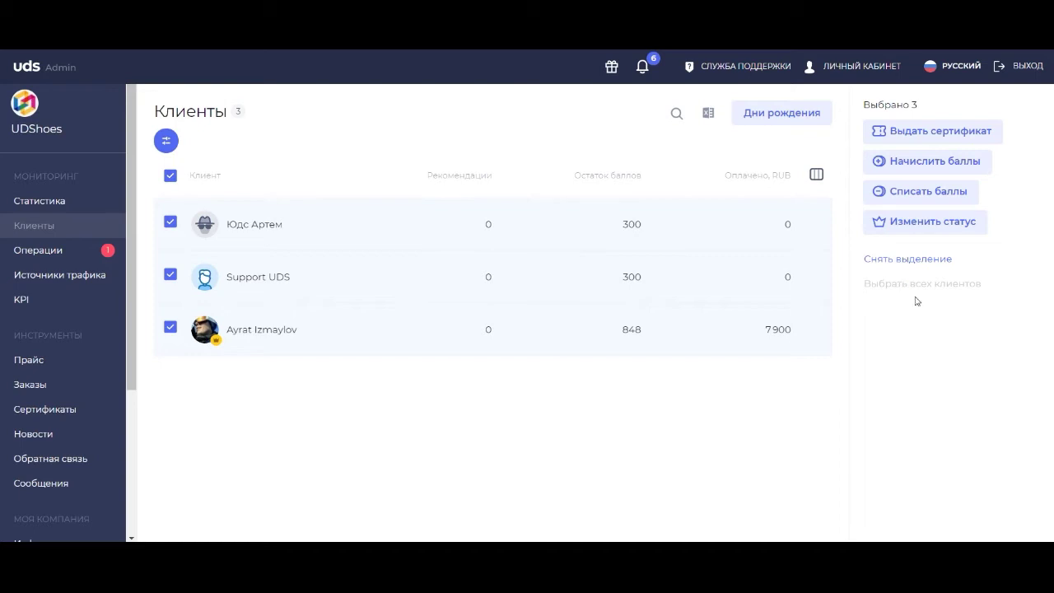
Give the 'на 8 марта — 200 RUB' certificate to the three clients, then clear the selection.
click(900, 137)
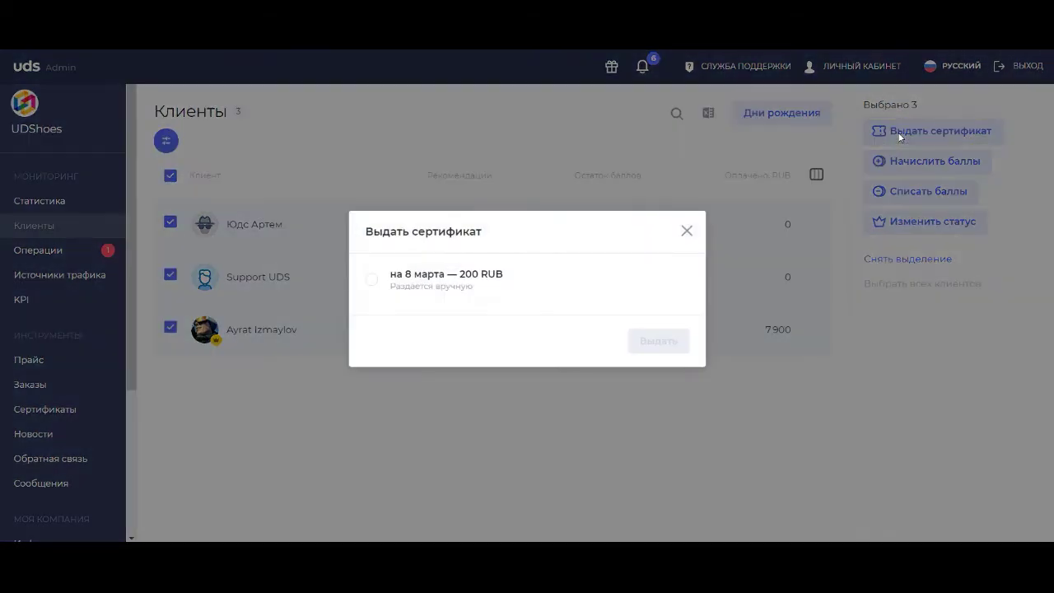
click(372, 280)
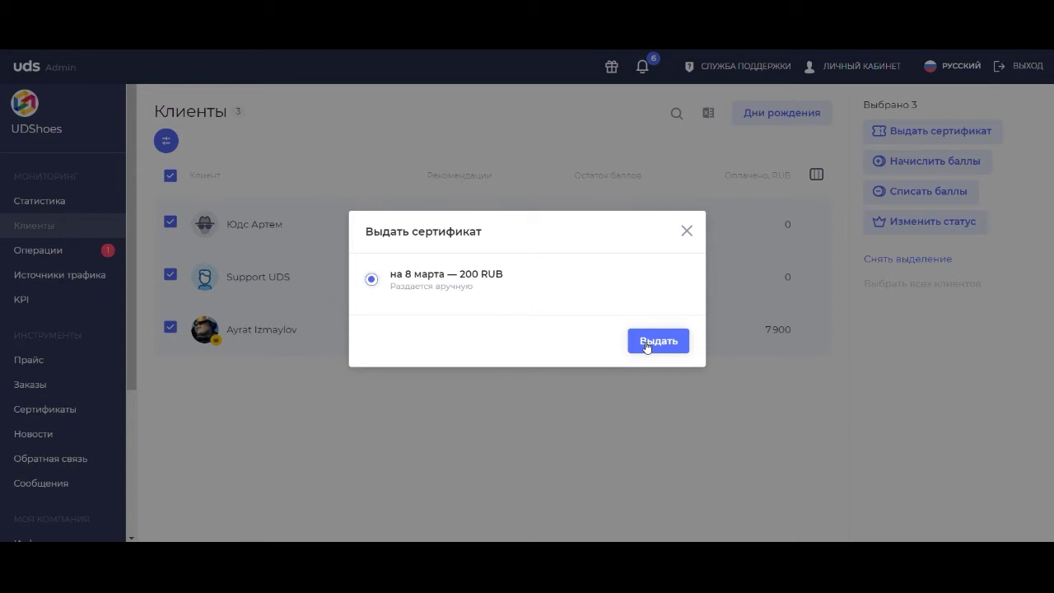
click(647, 347)
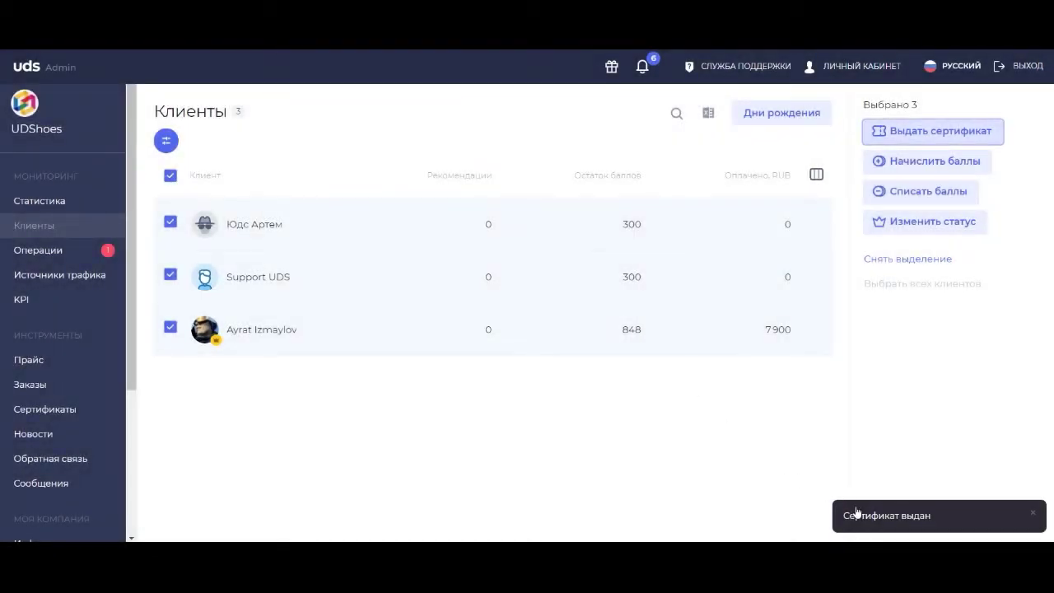
click(456, 346)
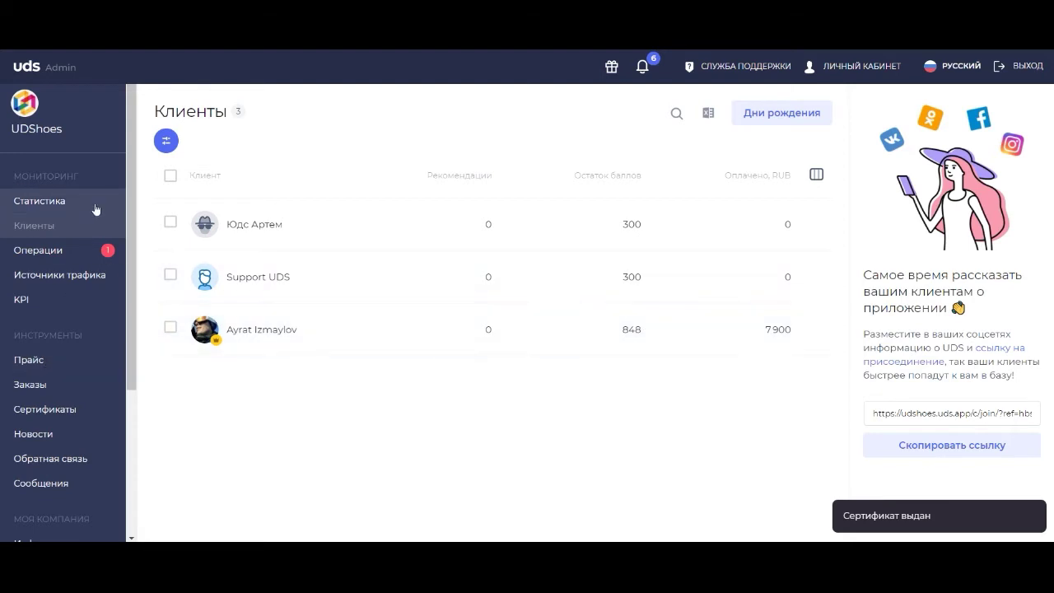
On the Операции page, dismiss the first-operation tip and start a new operation.
click(55, 254)
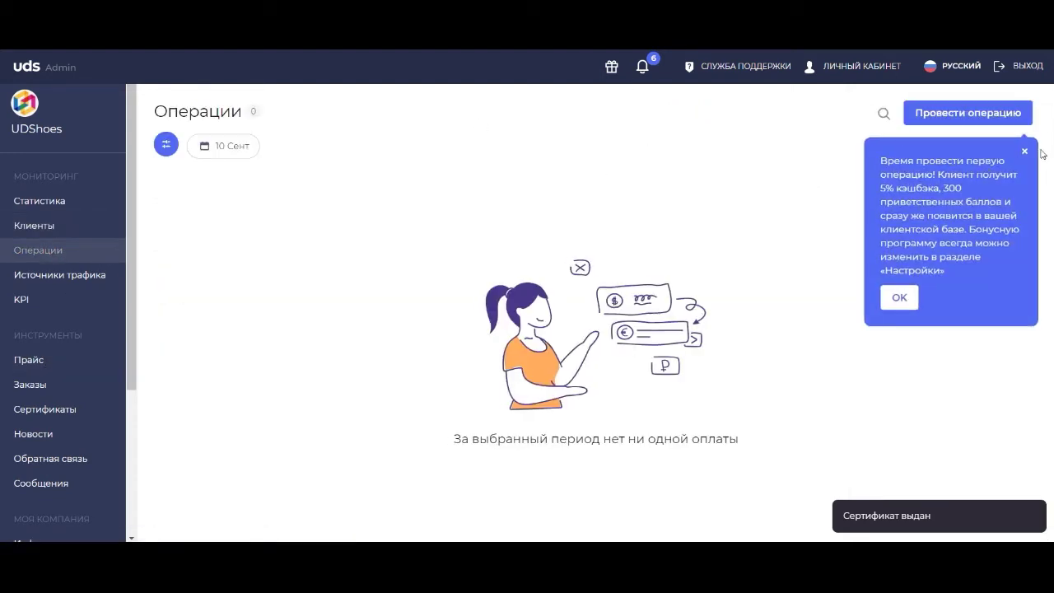
click(1025, 152)
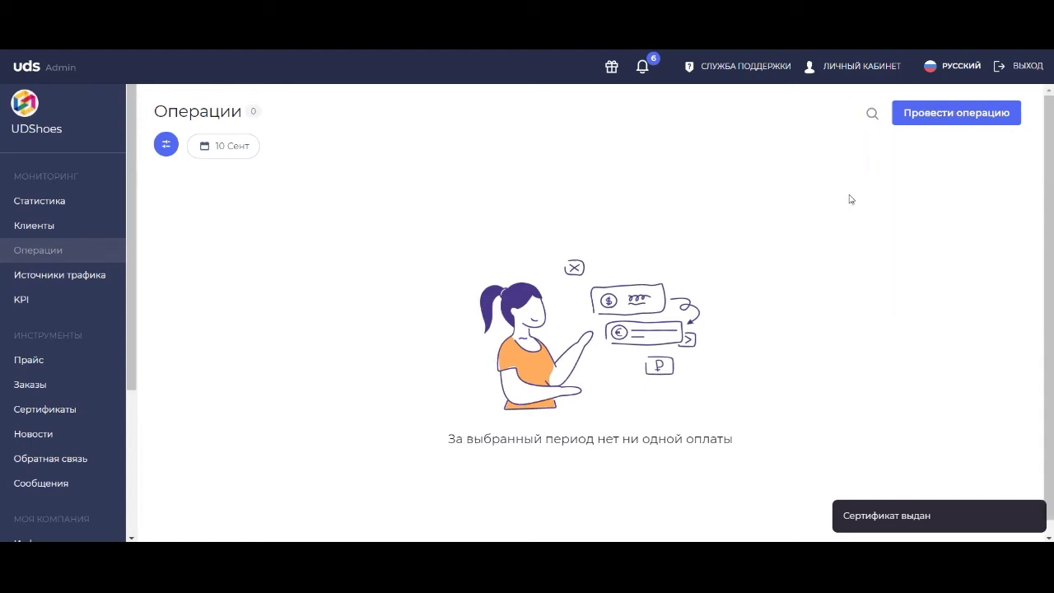
click(923, 124)
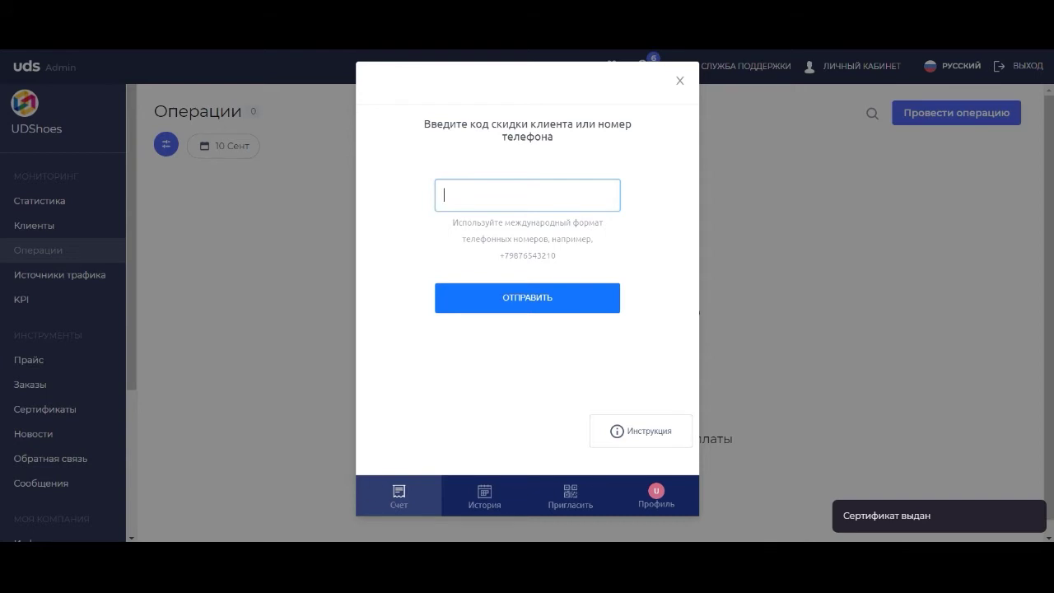
Read the client's discount code from the phone's UDS wallet and submit it to find the client.
key(alt+Tab)
click(412, 154)
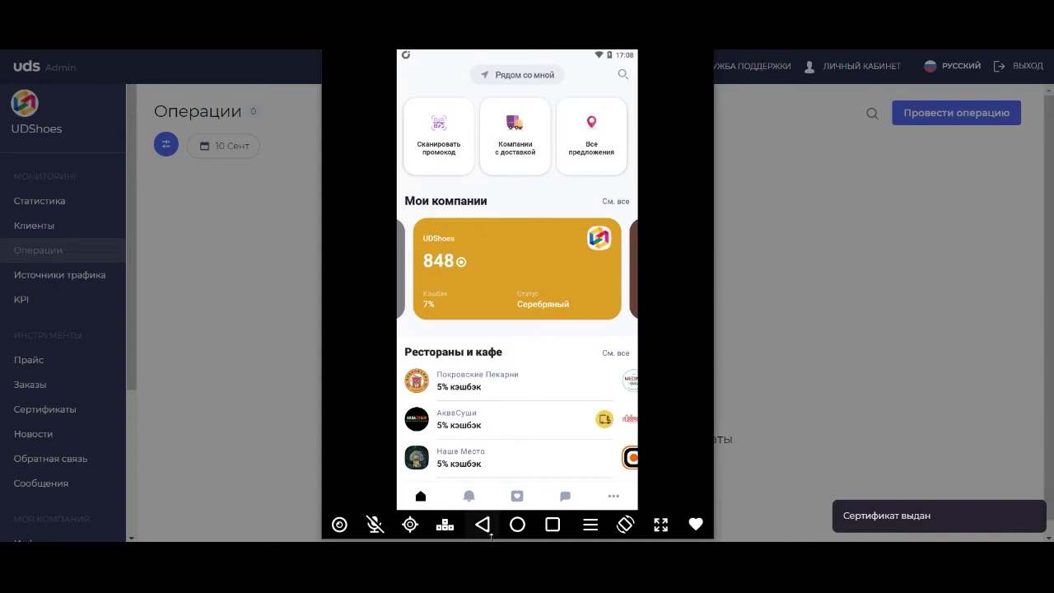
click(519, 498)
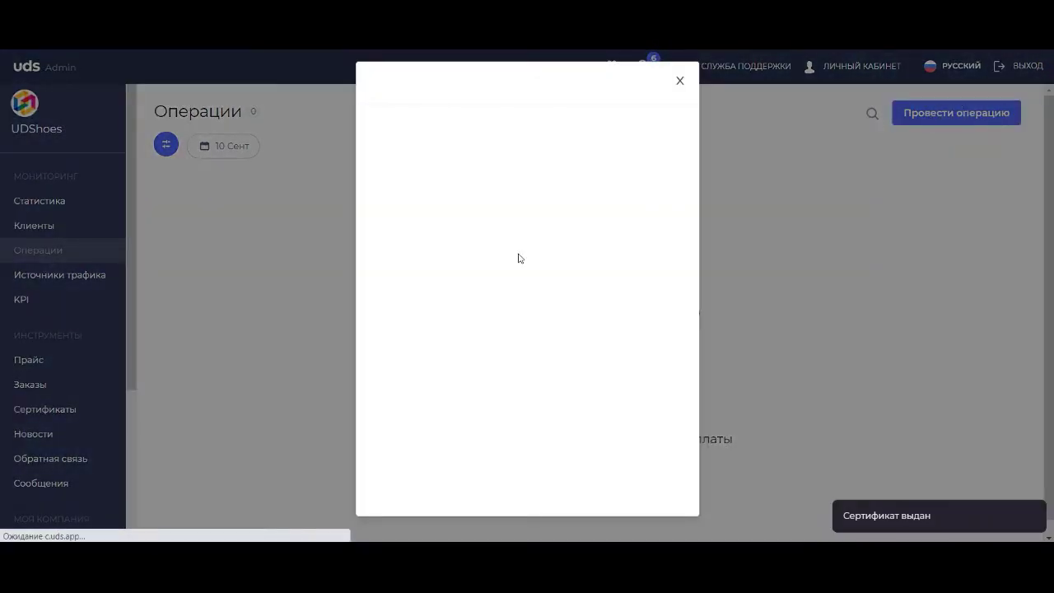
click(471, 199)
text(2)
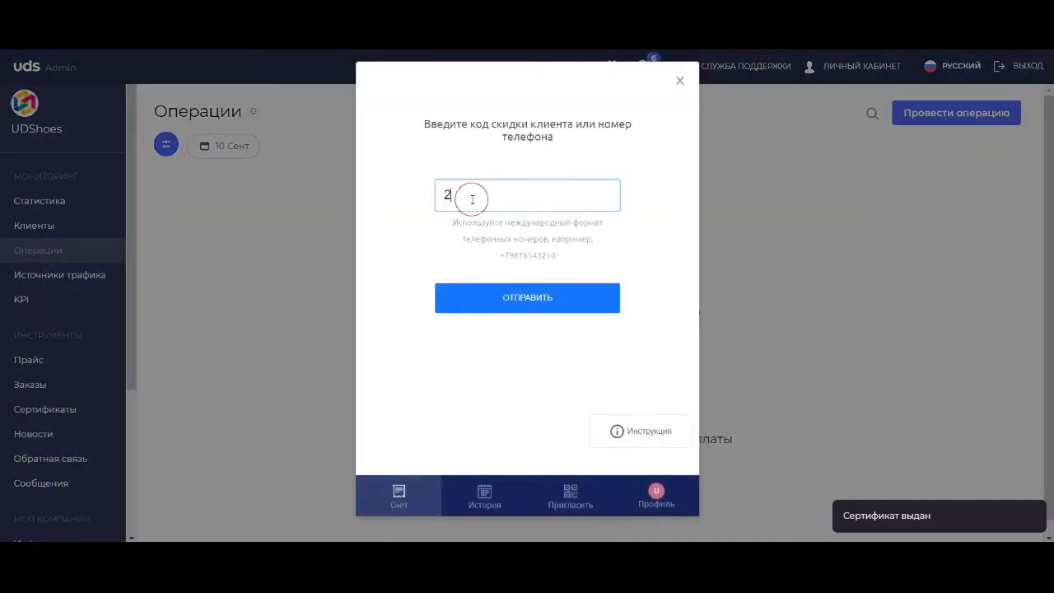
text(18630)
click(474, 309)
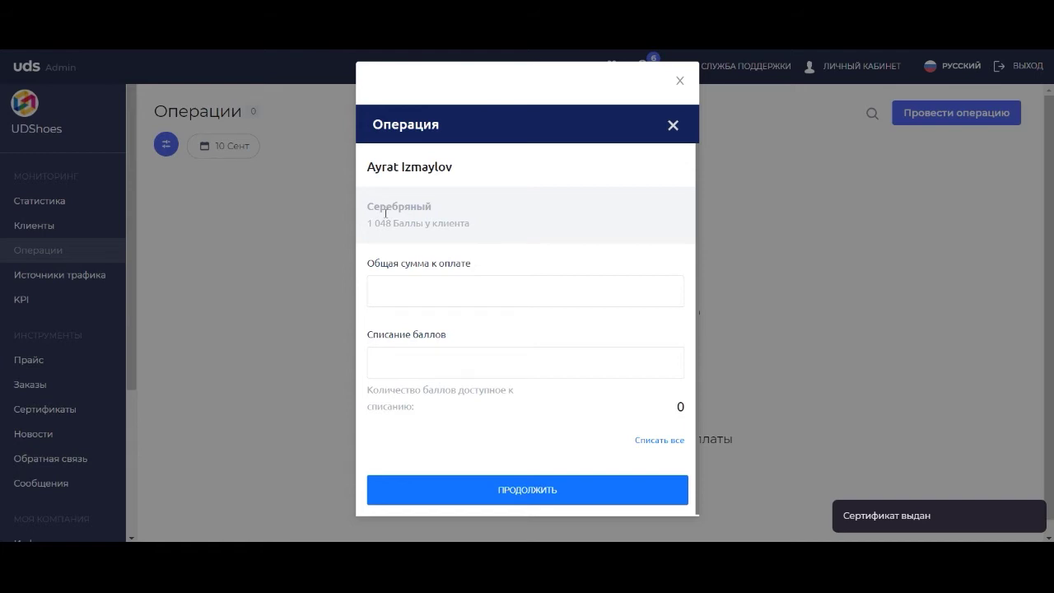
Pay a 1000 RUB purchase, writing off all 500 available points, and finish the payment.
click(401, 289)
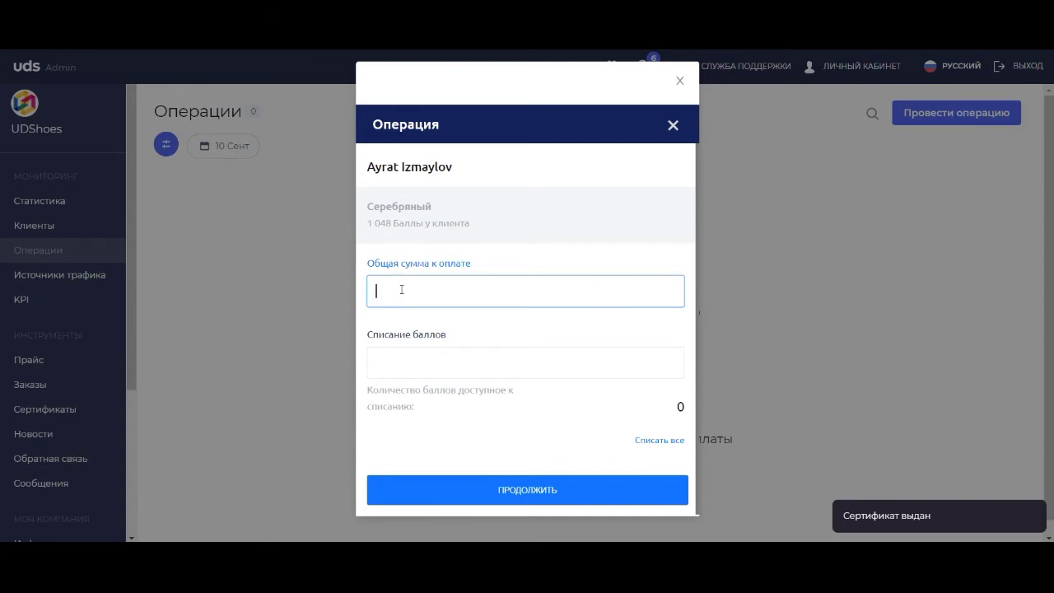
text(1000)
click(404, 360)
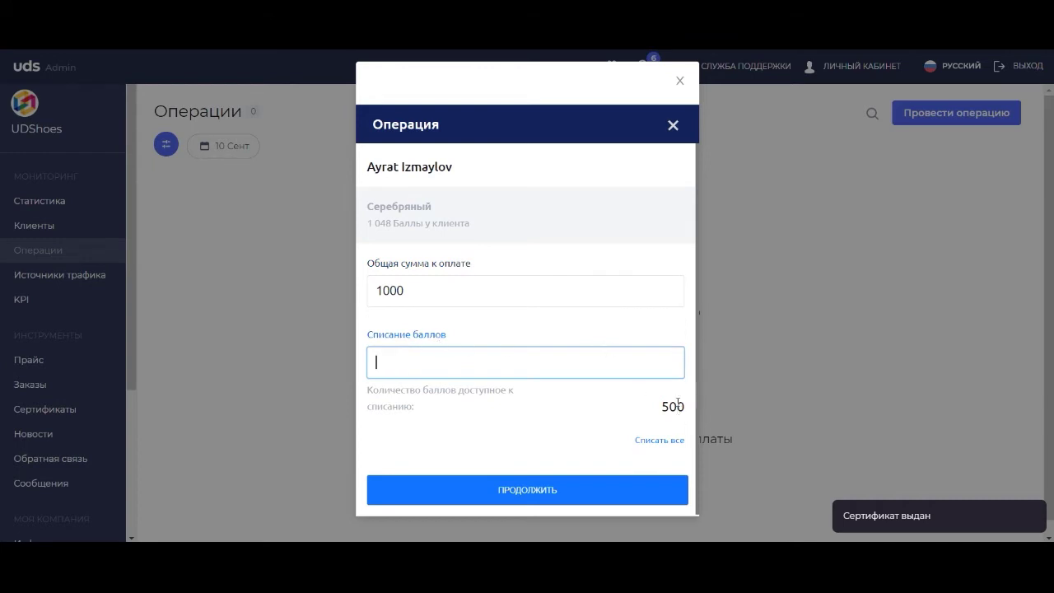
click(644, 440)
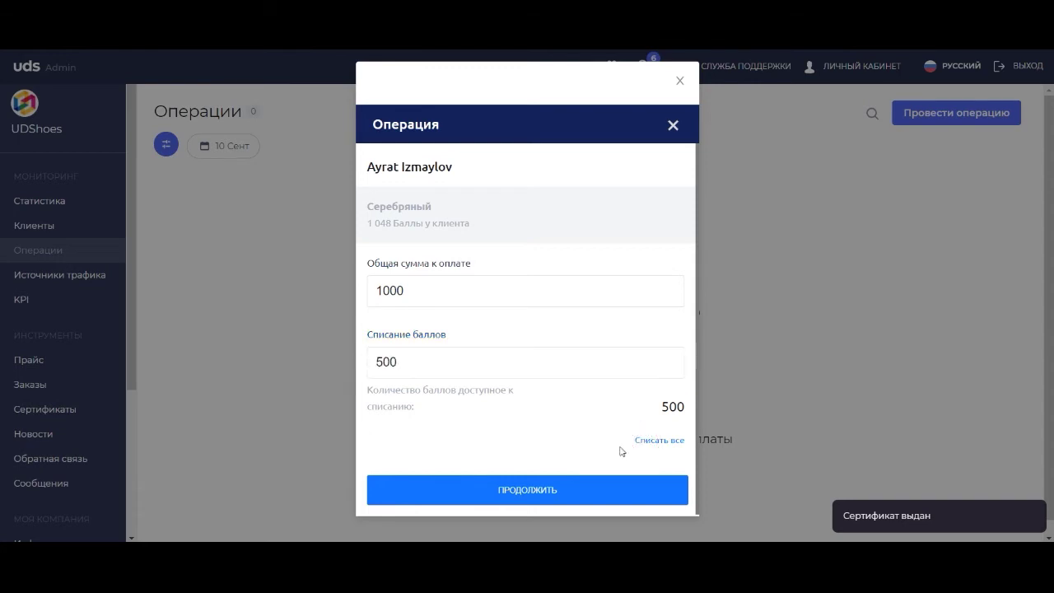
click(529, 491)
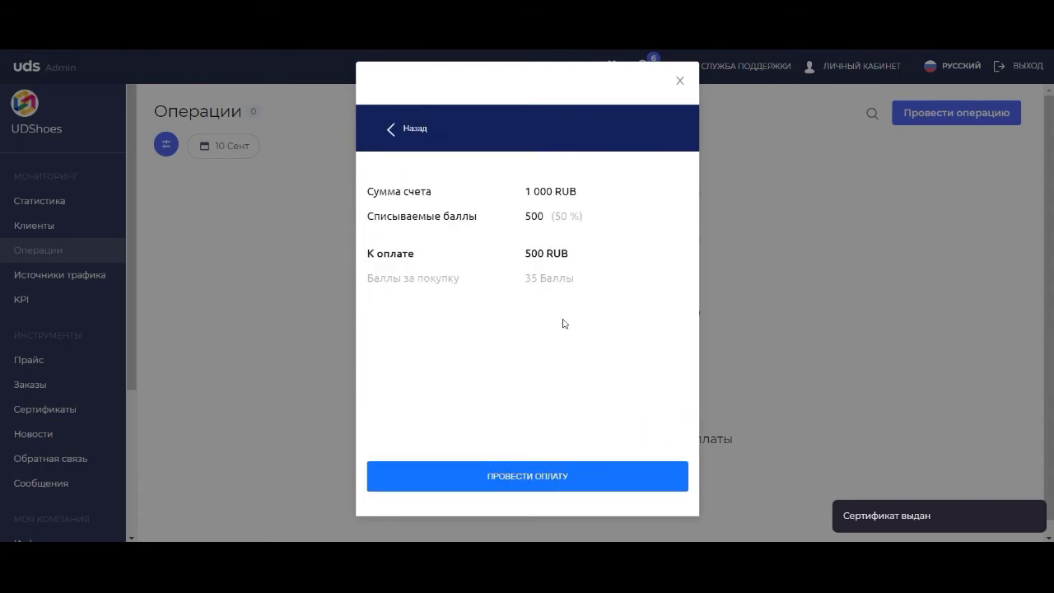
click(472, 474)
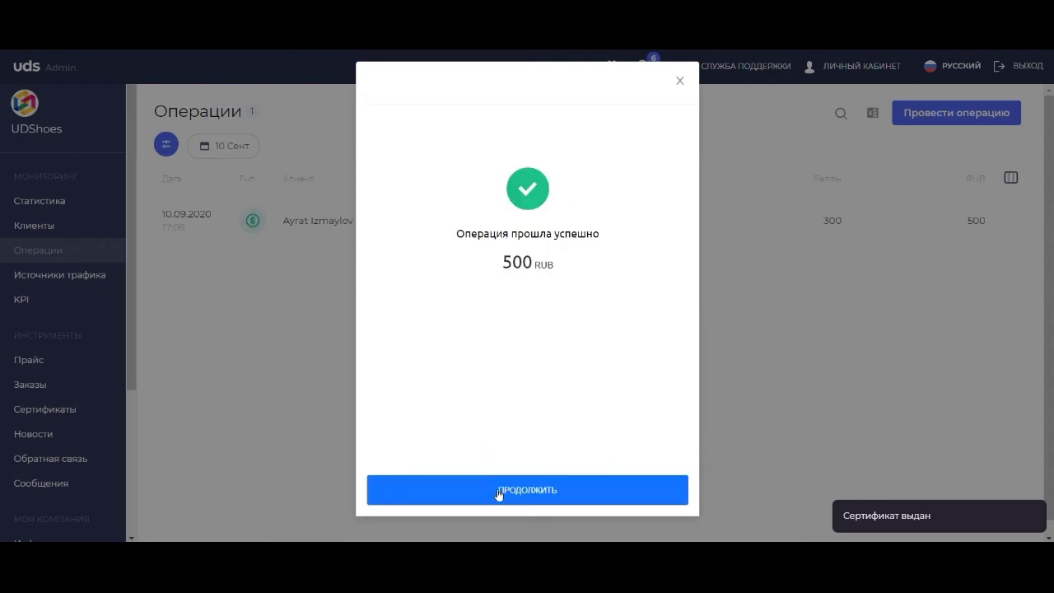
click(498, 492)
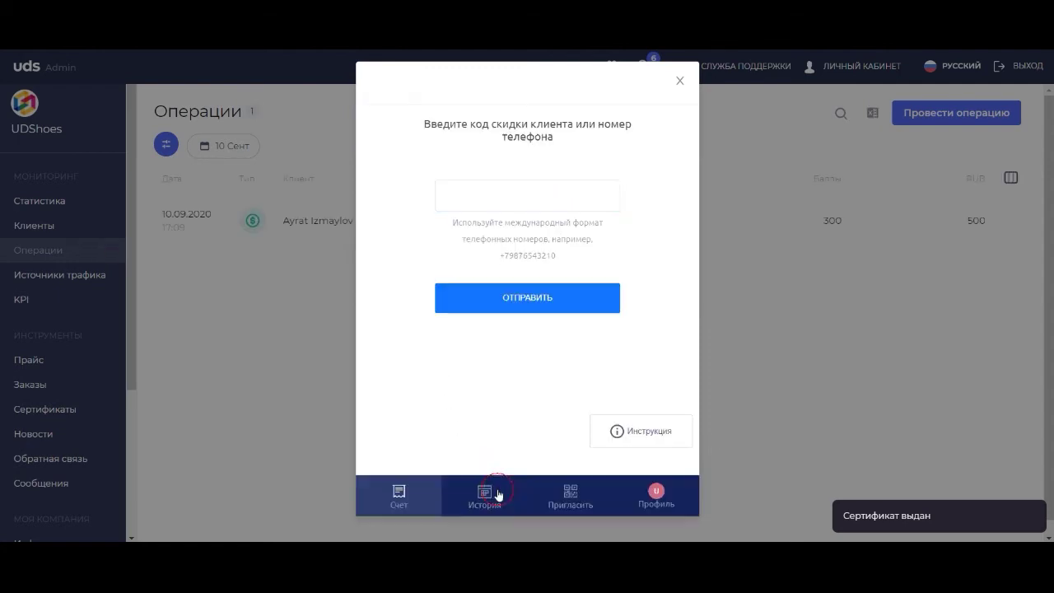
click(792, 259)
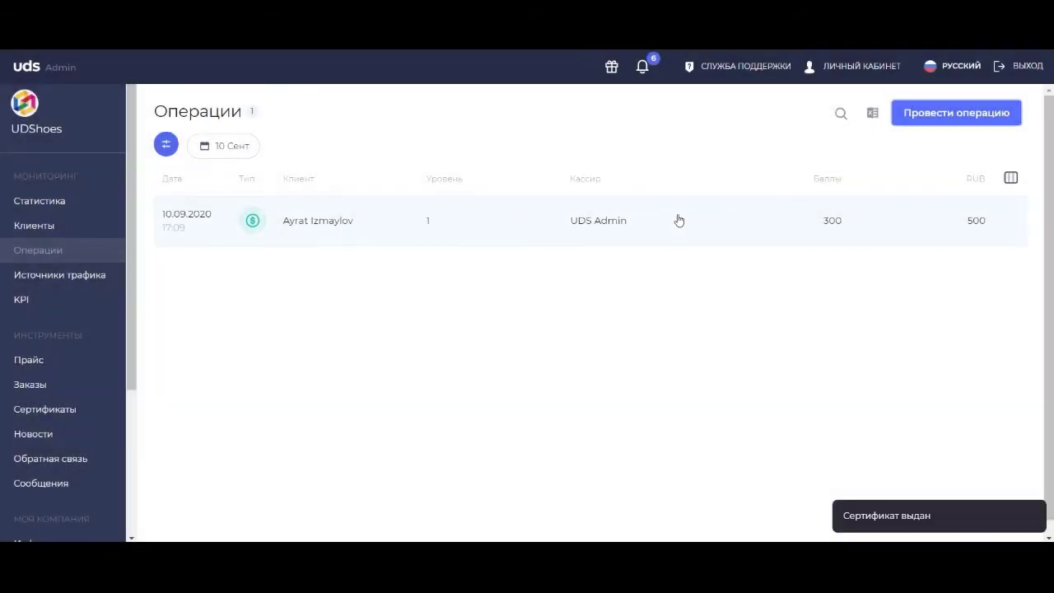
Inspect the new operation's details, including the 500 RUB payment line, then close them.
click(596, 226)
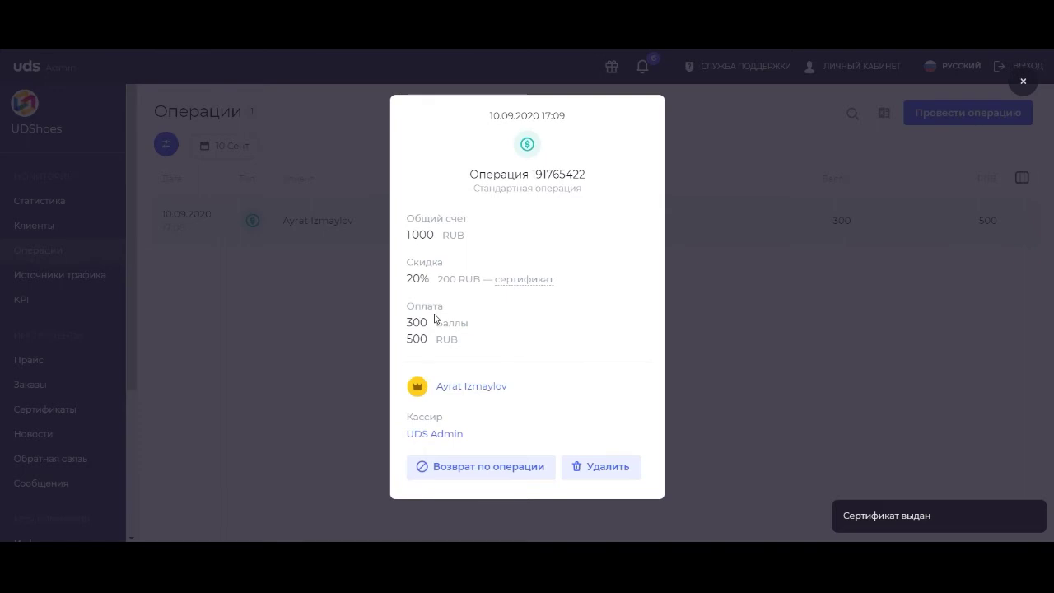
double_click(415, 338)
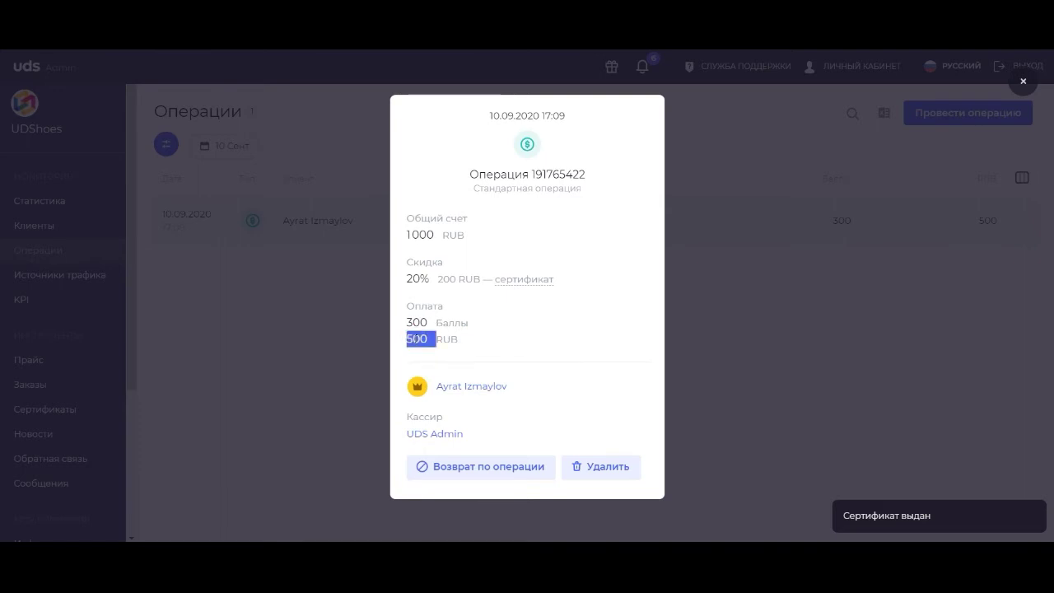
click(415, 338)
click(742, 274)
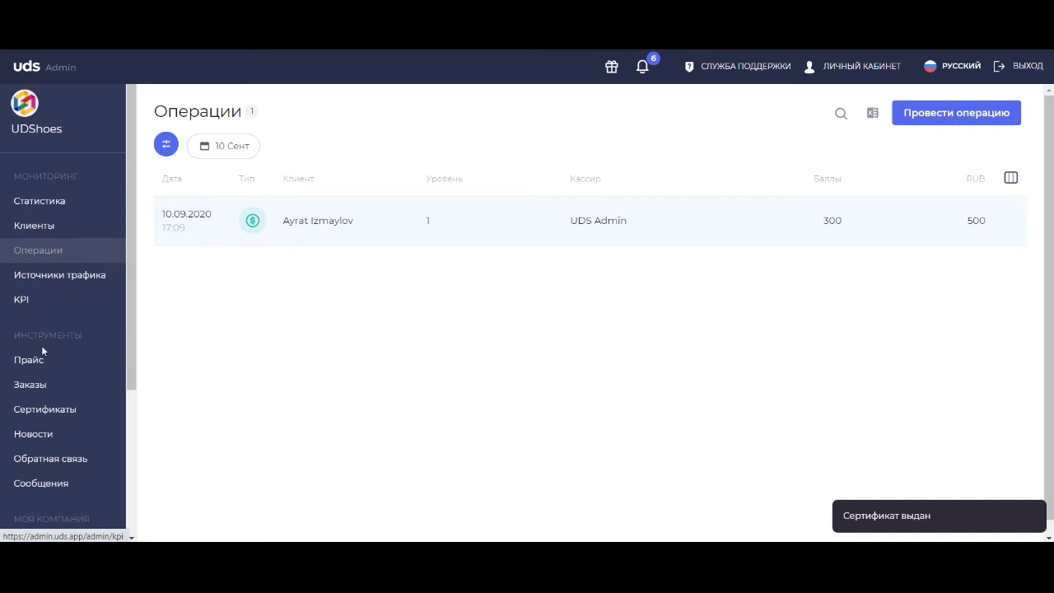
Check that the 200 RUB certificate shows 1 used and see which client used it.
click(51, 413)
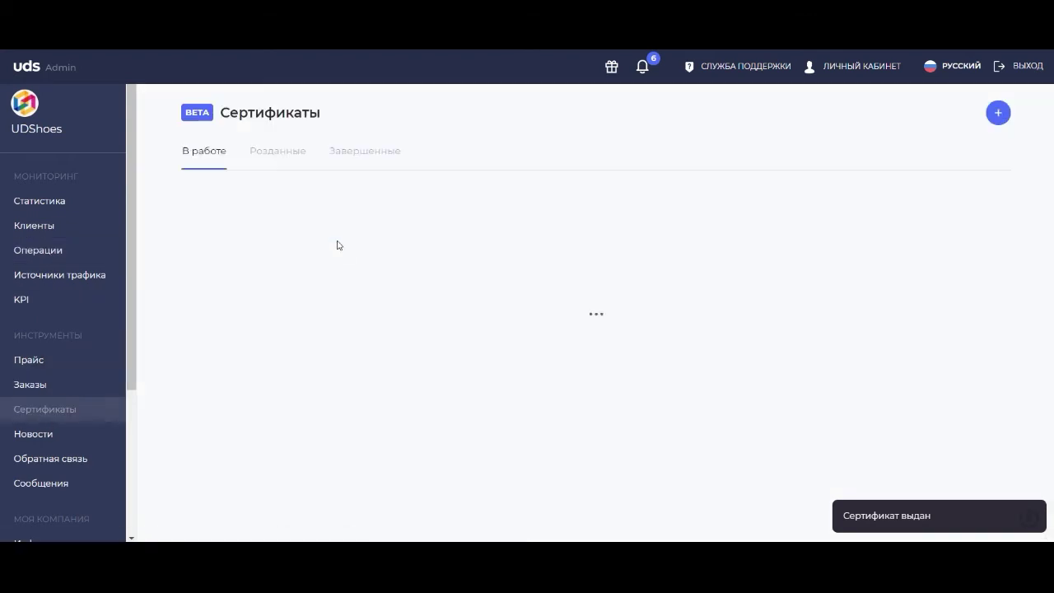
click(337, 237)
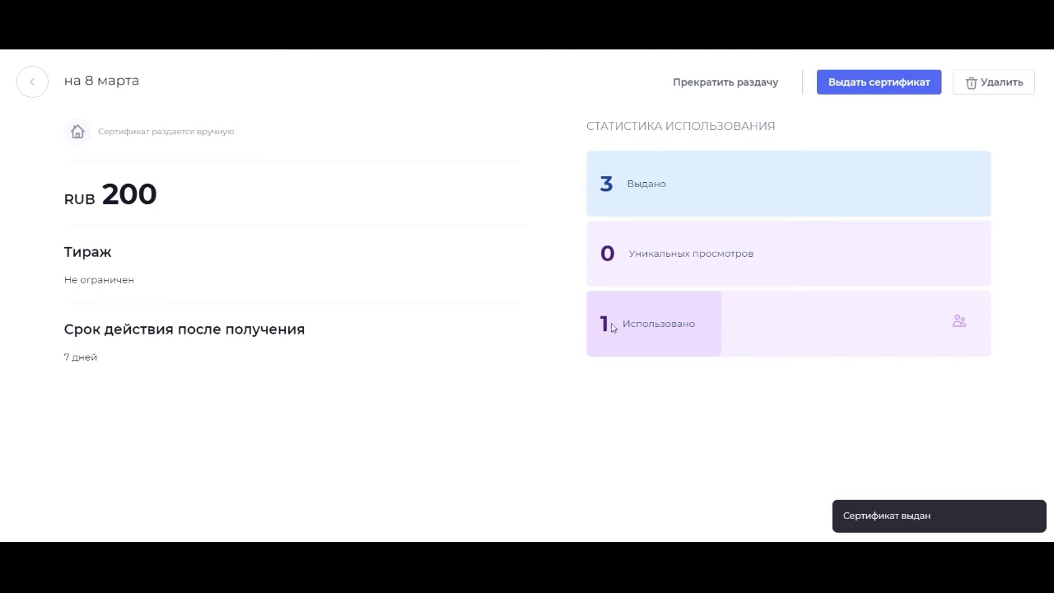
click(958, 326)
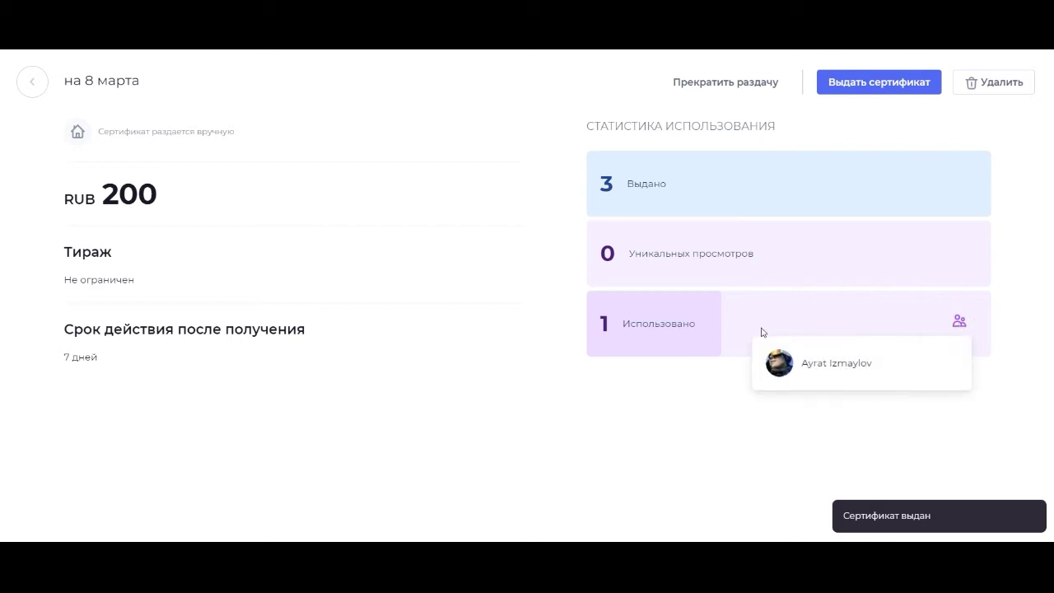
click(715, 400)
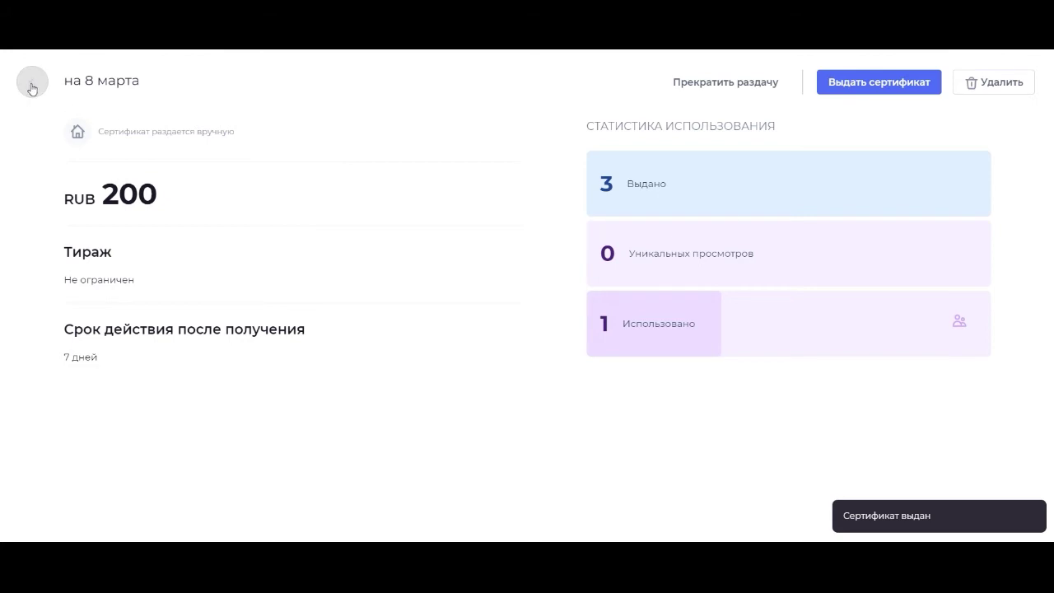
click(31, 87)
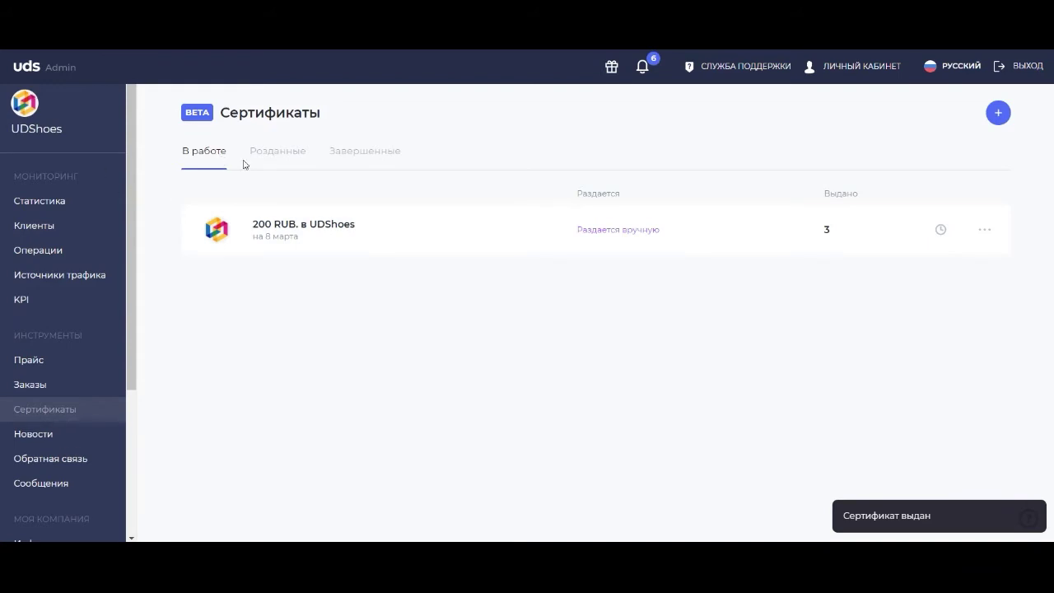
Start an auto-issued certificate named 'Средний сер повышение' worth 500 RUB.
click(998, 117)
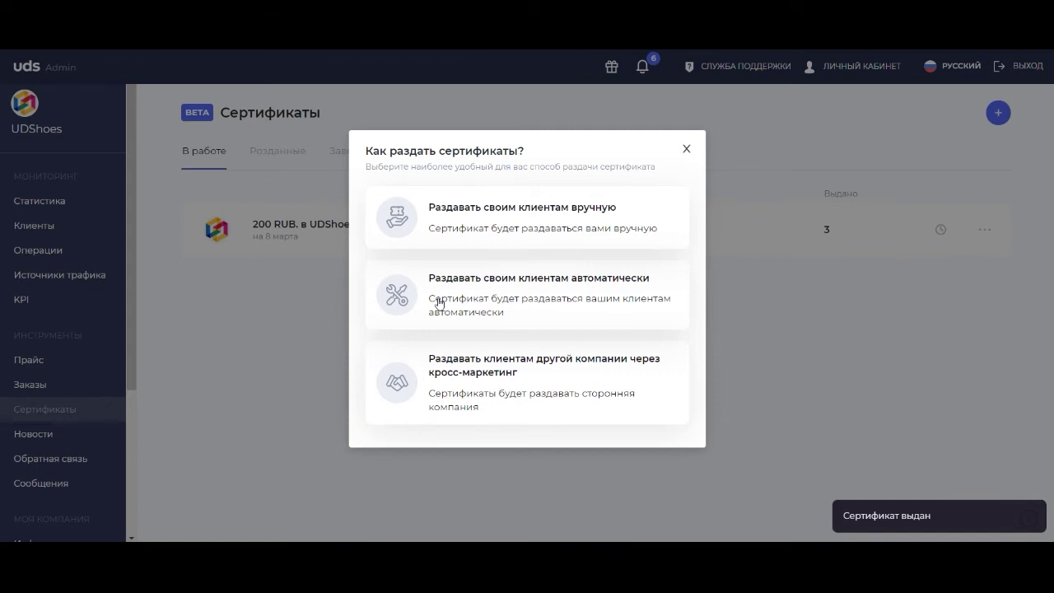
click(439, 303)
click(153, 140)
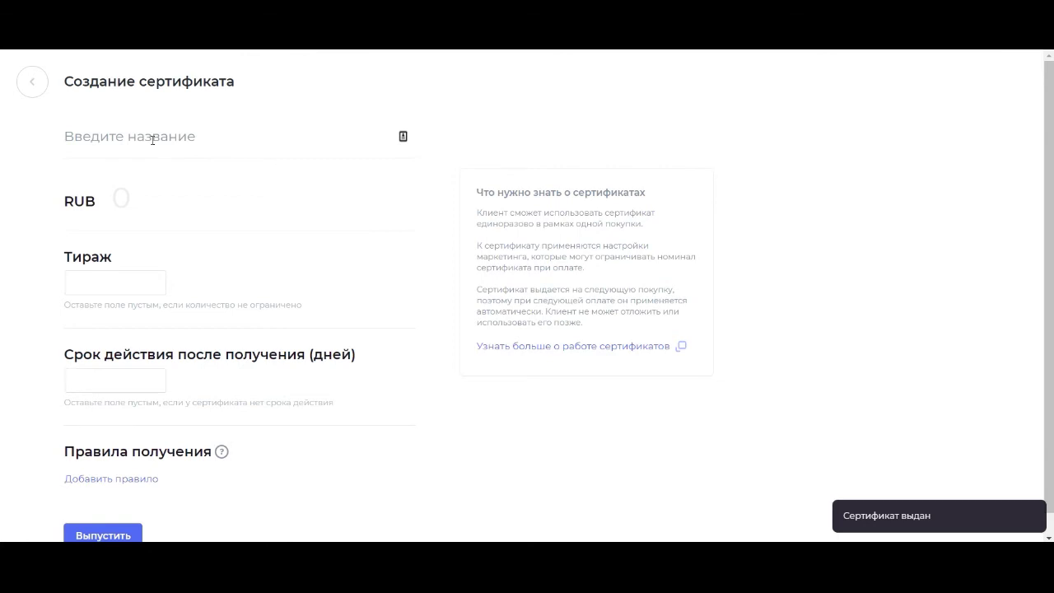
text(С)
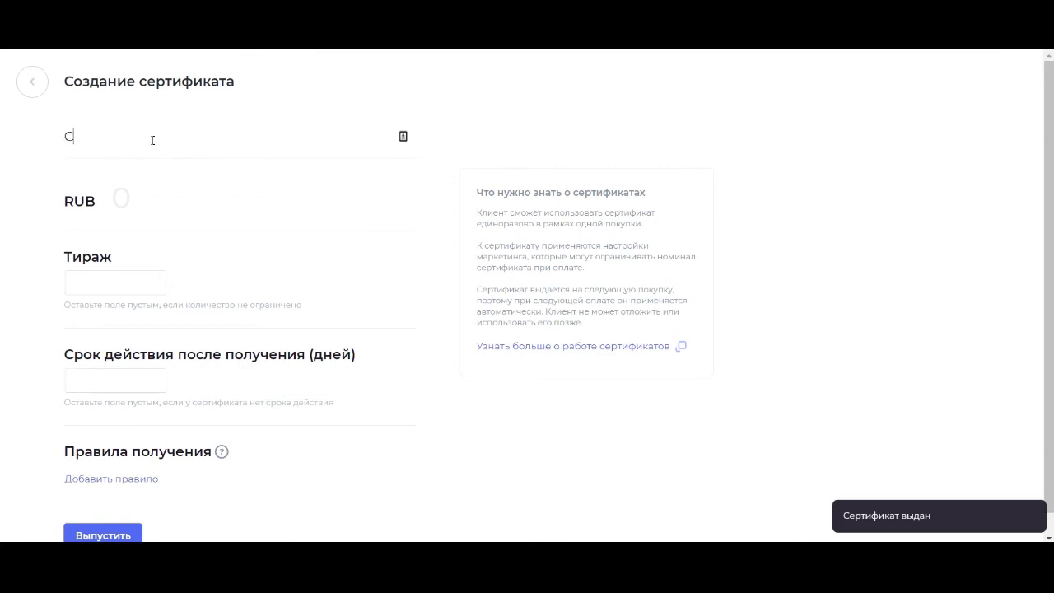
text(редний сер повышение)
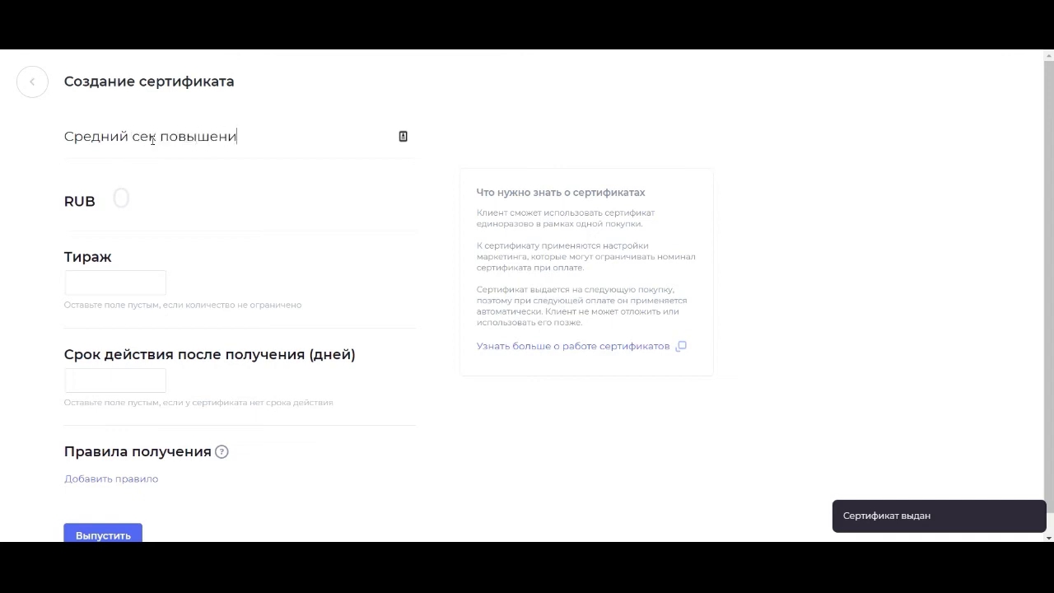
click(181, 209)
text(500)
Set 1000 copies and 5-day validity, then add a receiving rule.
click(129, 285)
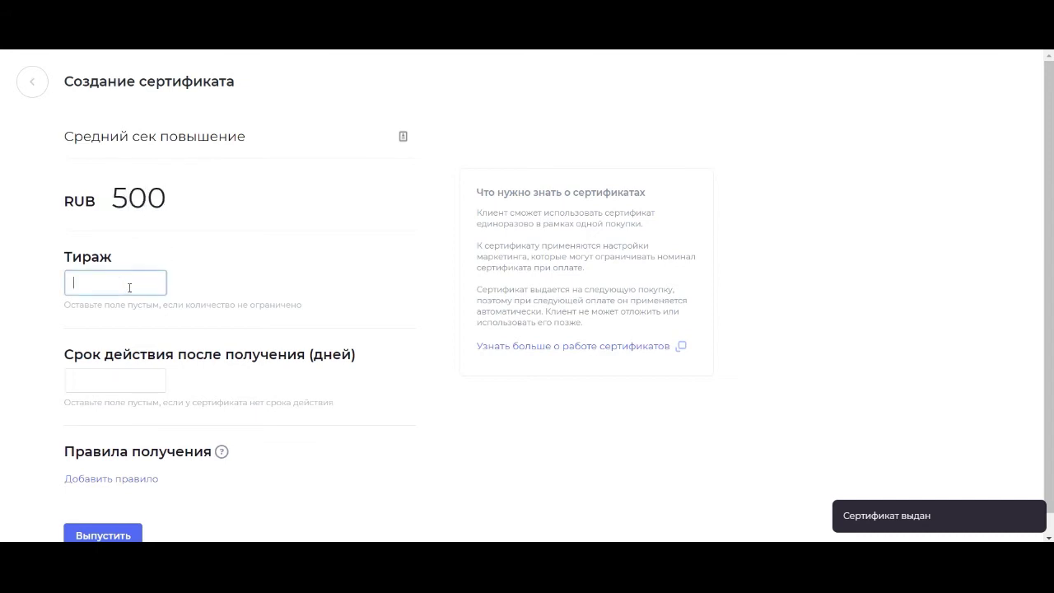
text(1000)
click(95, 380)
text(5)
scroll(219, 301, down, 1)
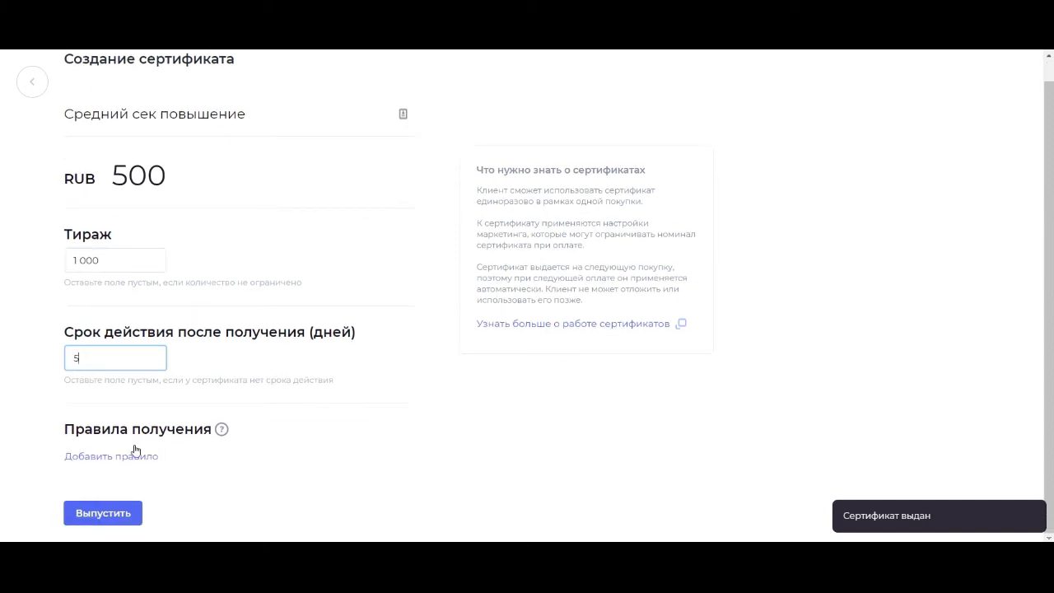
click(135, 455)
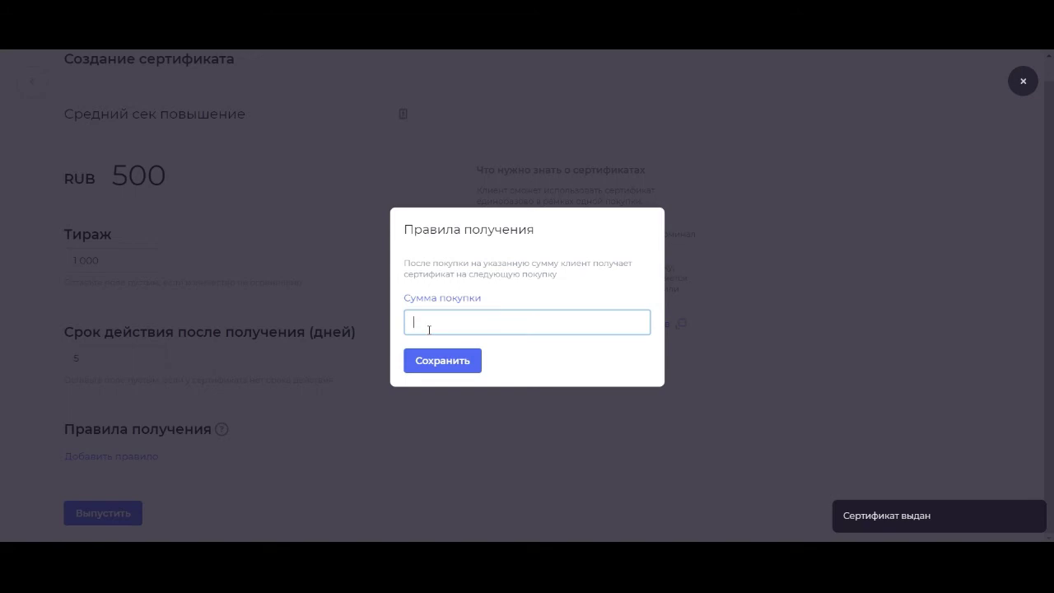
Grant the certificate after a 3000 RUB purchase and issue it.
text(3000)
click(425, 367)
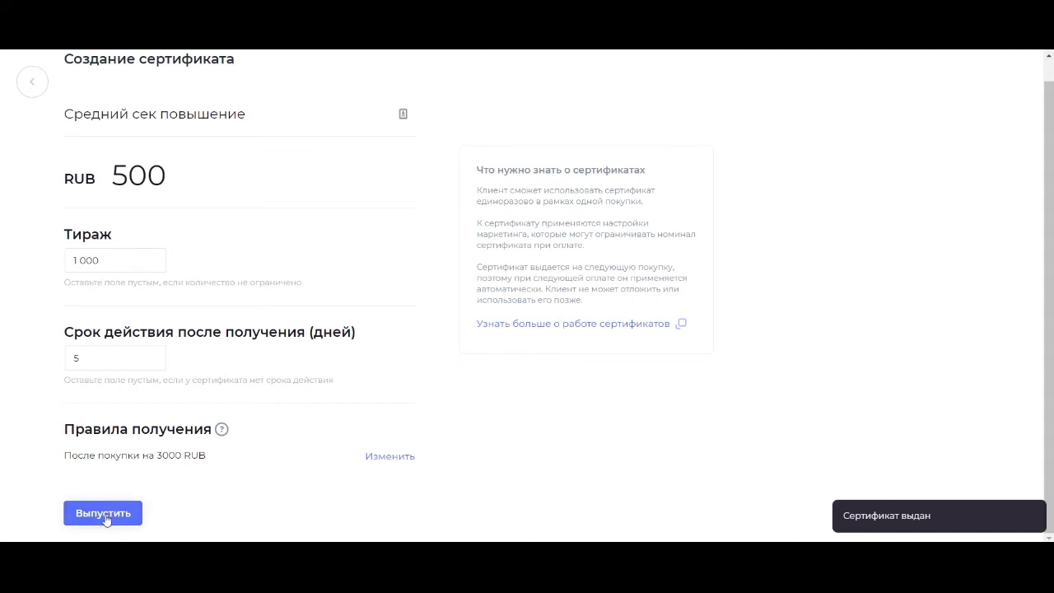
double_click(168, 453)
double_click(152, 176)
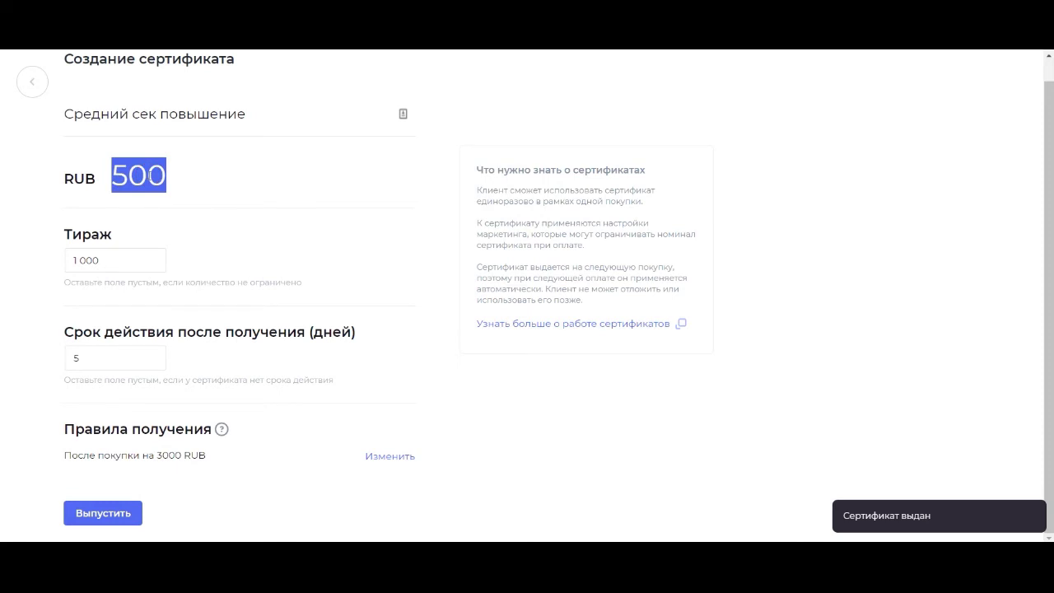
click(147, 176)
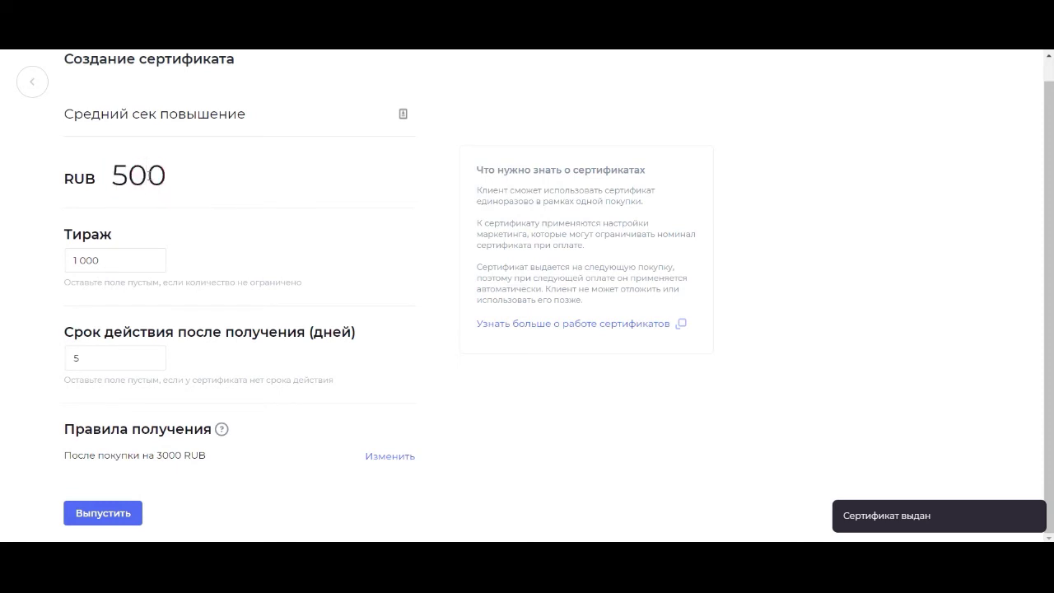
double_click(146, 176)
click(147, 176)
click(97, 519)
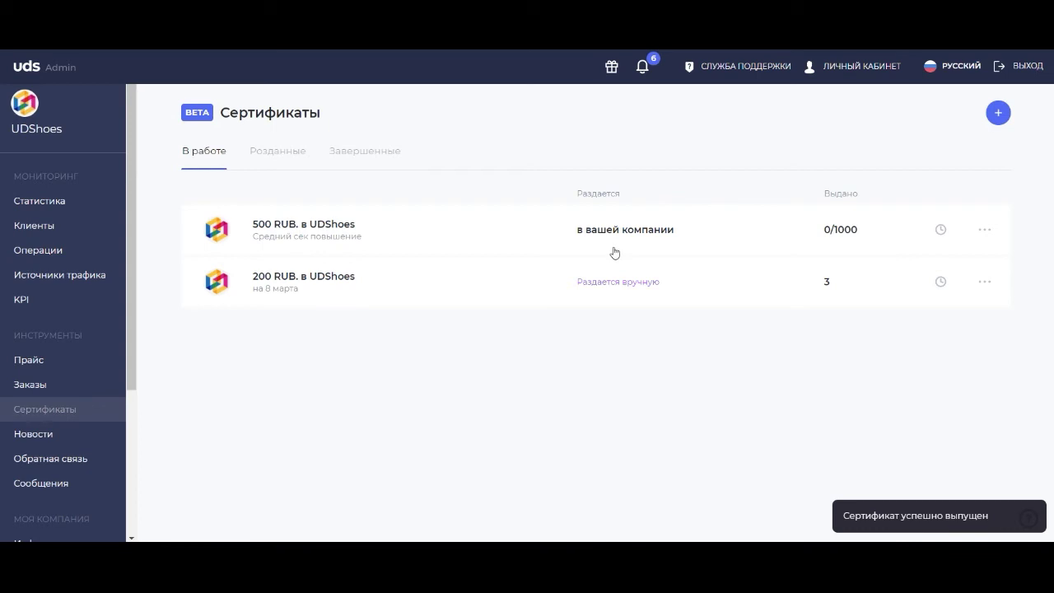
Switch to the Операции page showing the 10.09.2020 operation.
click(450, 375)
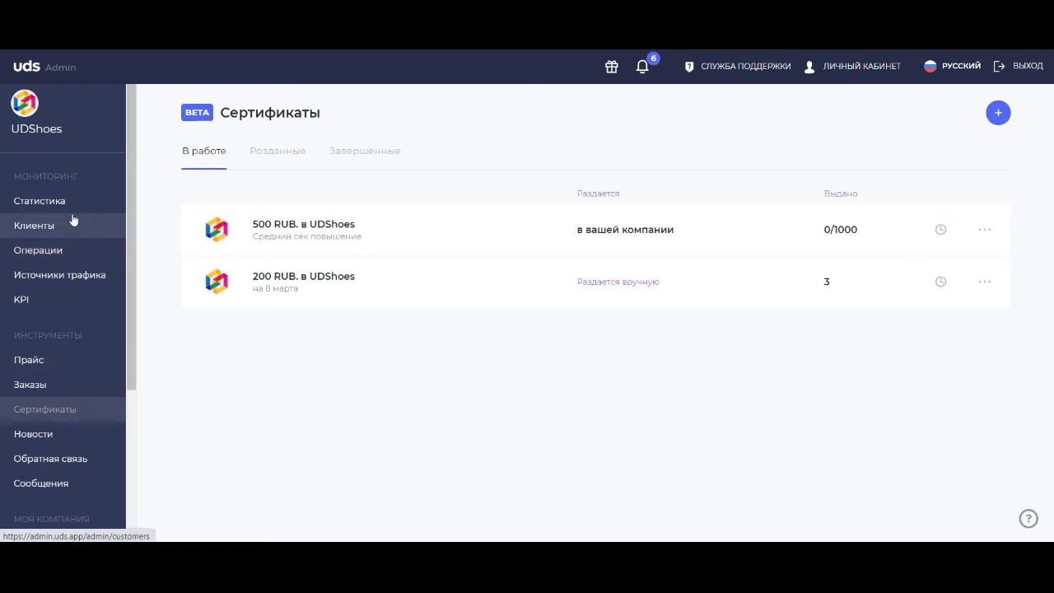
click(42, 251)
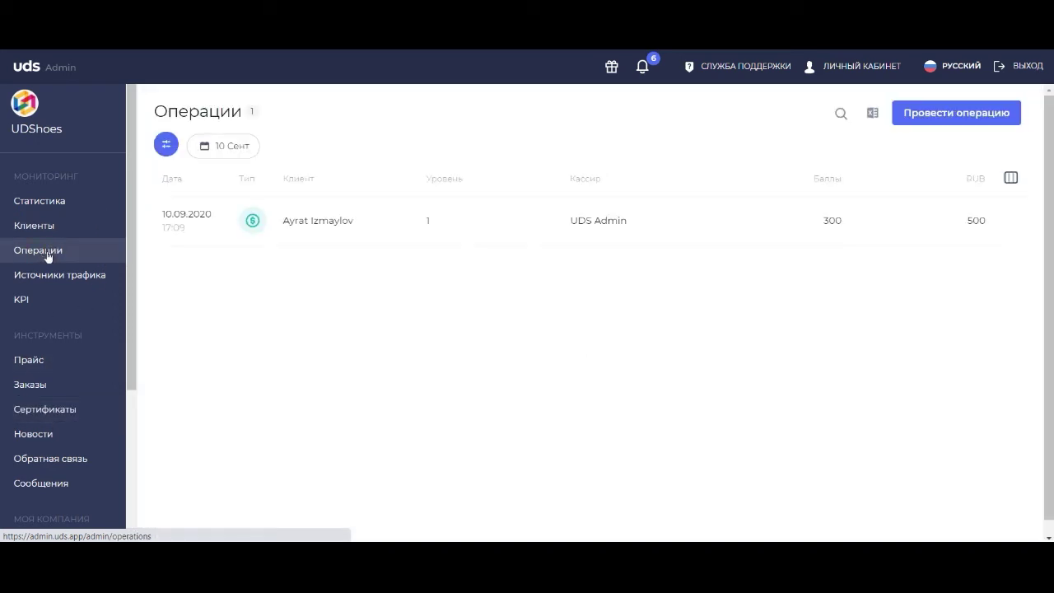
Start a new operation and identify the client by a fresh payment code.
click(927, 116)
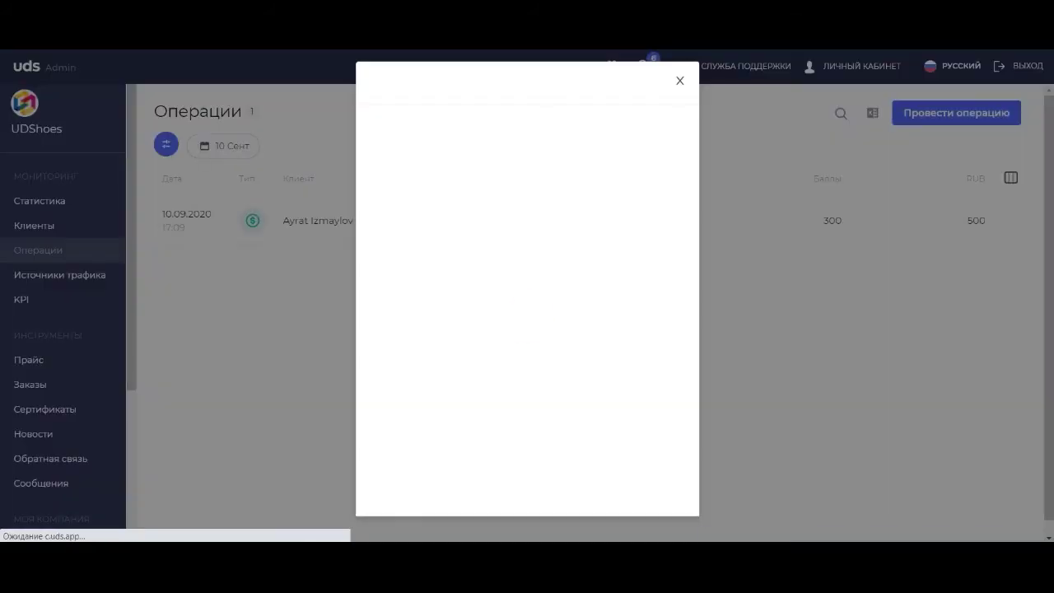
key(alt+Tab)
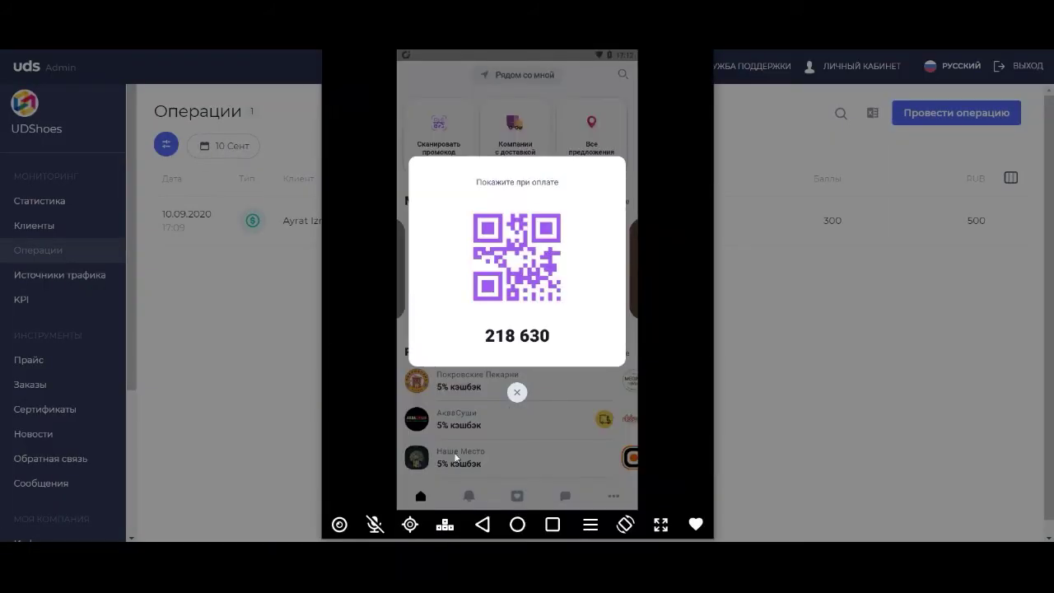
click(518, 392)
click(518, 496)
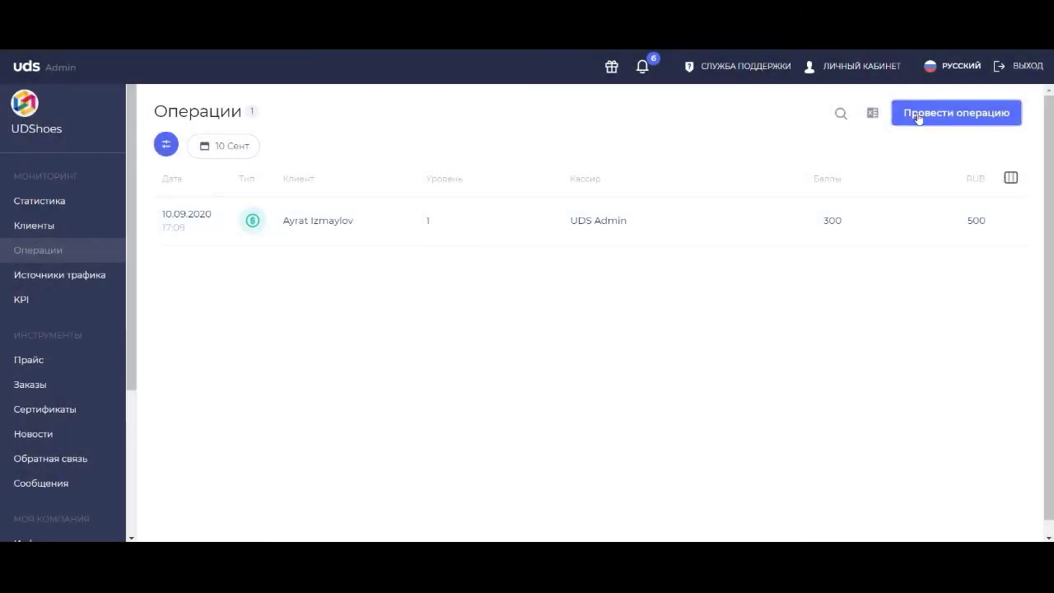
click(918, 116)
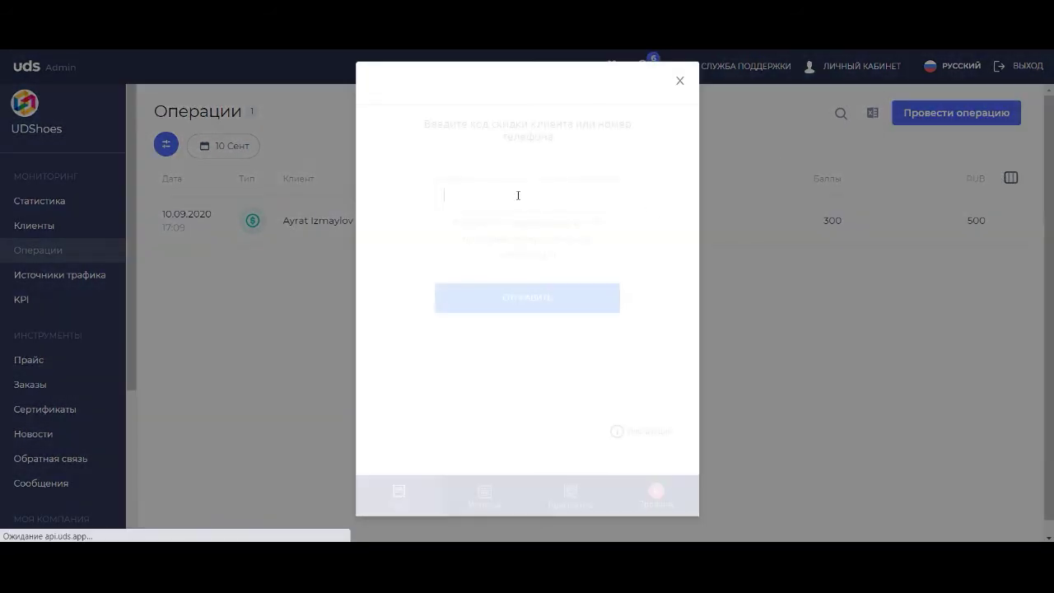
text(32)
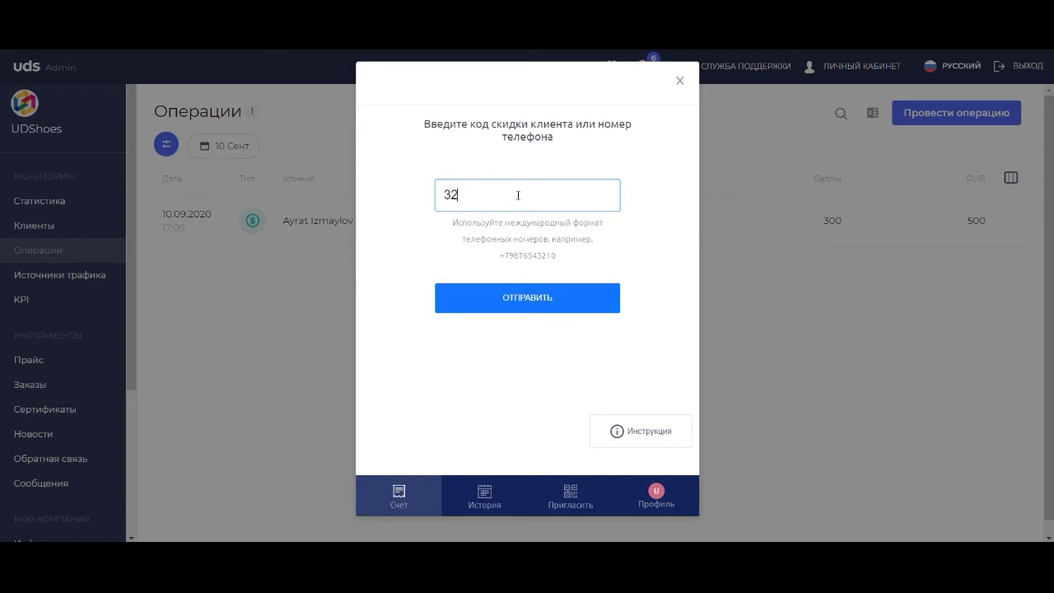
text(4044)
click(483, 298)
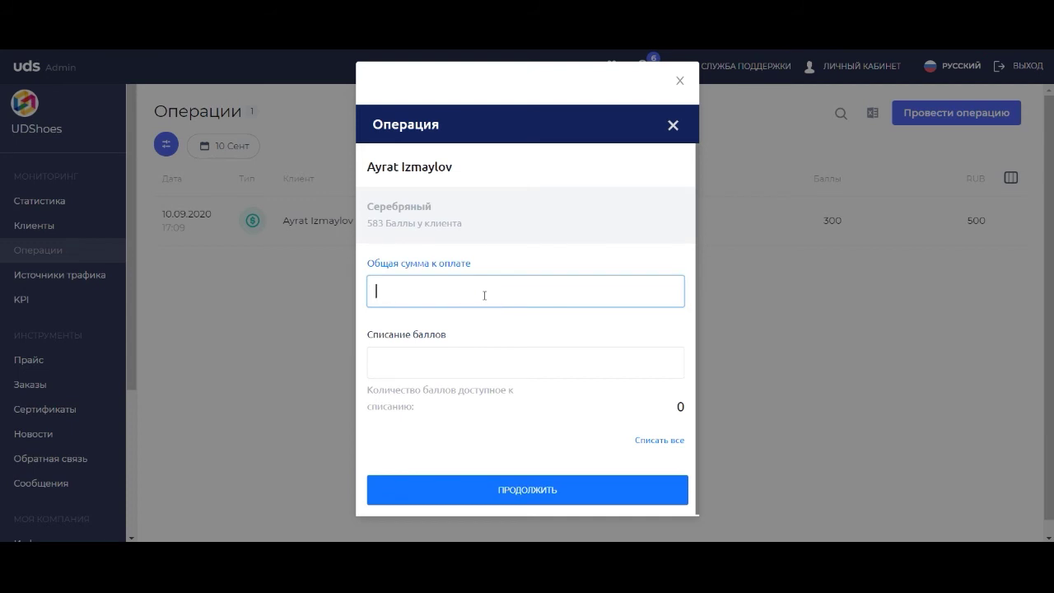
Enter a 4000 RUB purchase with 100 points written off and pay 3 900 RUB.
text(4000)
click(439, 359)
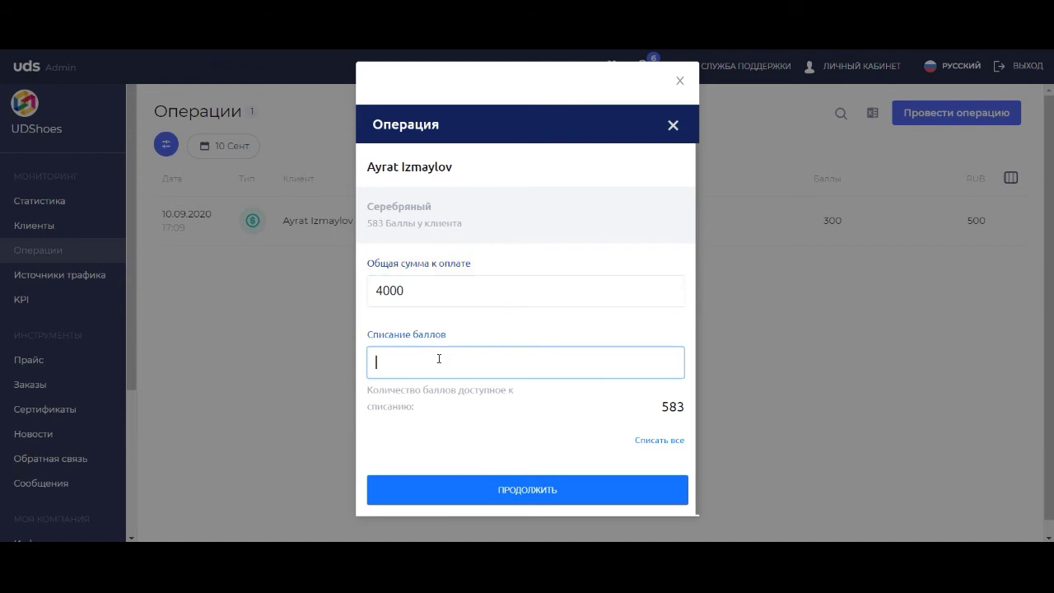
text(100)
click(488, 488)
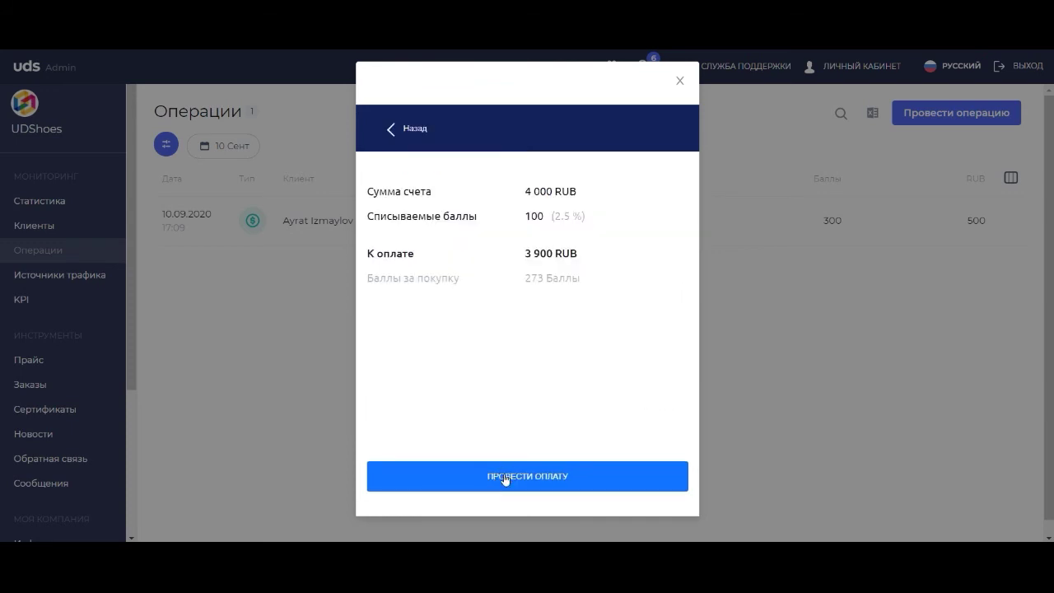
click(505, 479)
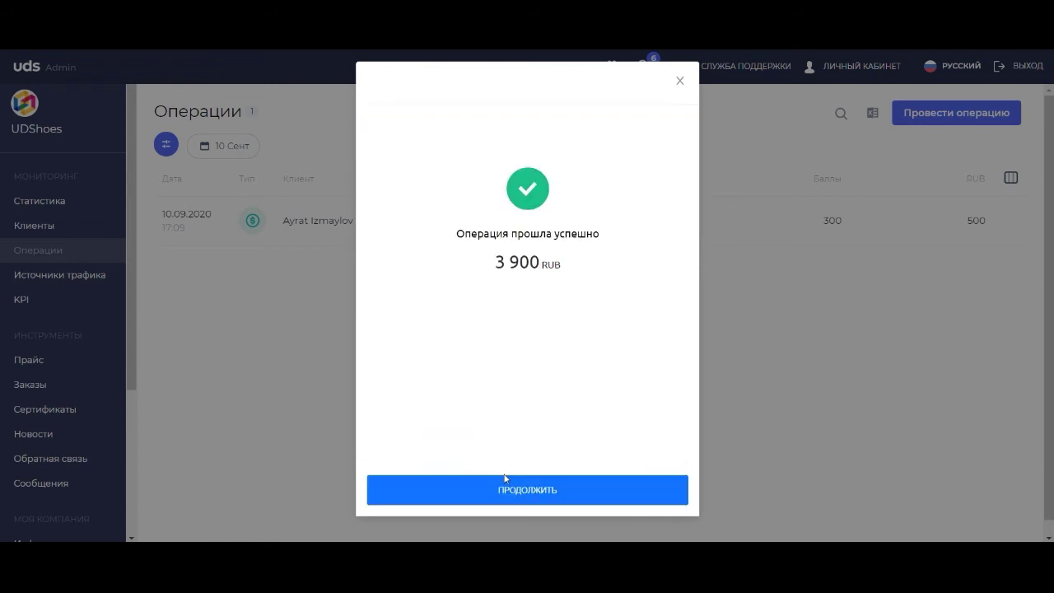
click(458, 492)
click(226, 400)
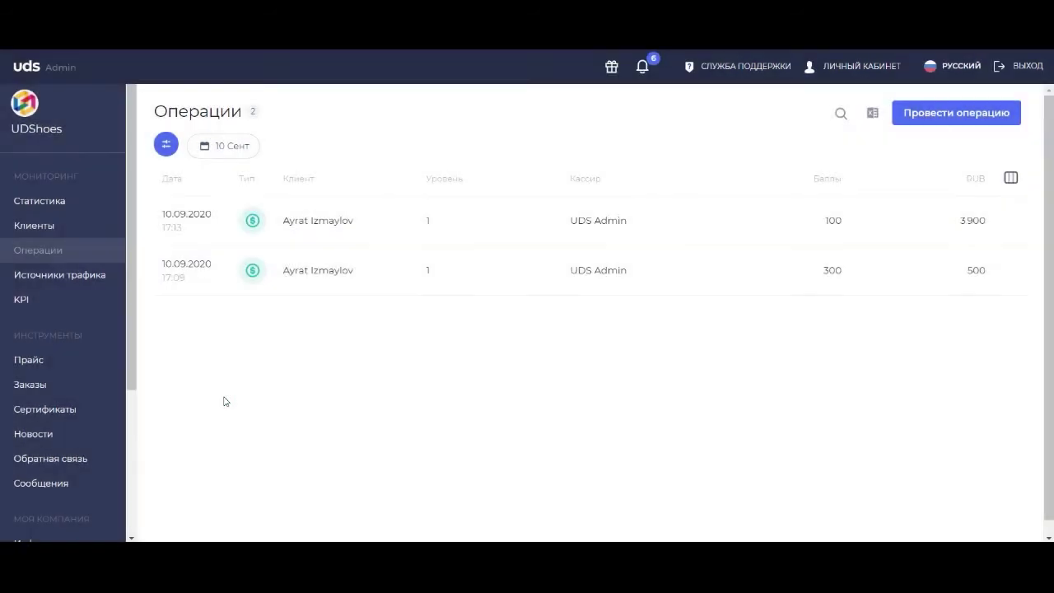
Confirm the 500 RUB certificate shows 1/1000 issued and 0 used, then check the phone app.
click(63, 415)
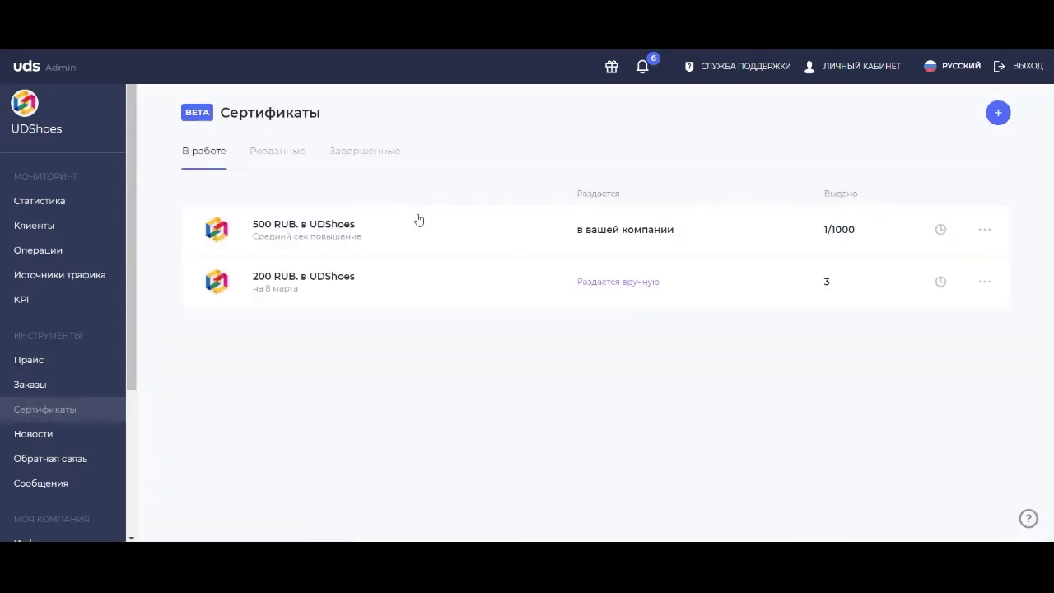
click(420, 229)
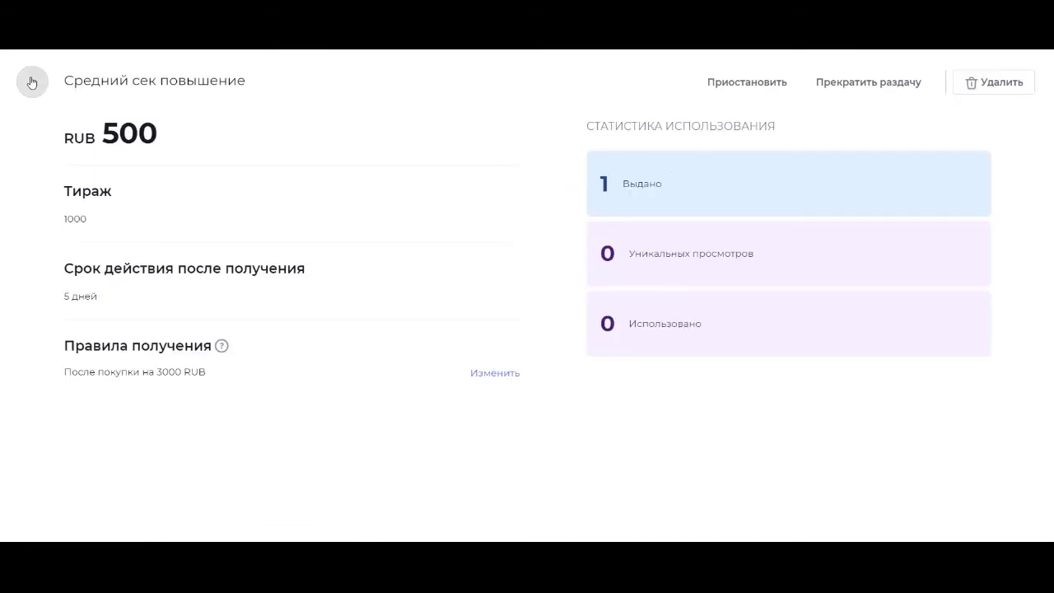
click(33, 81)
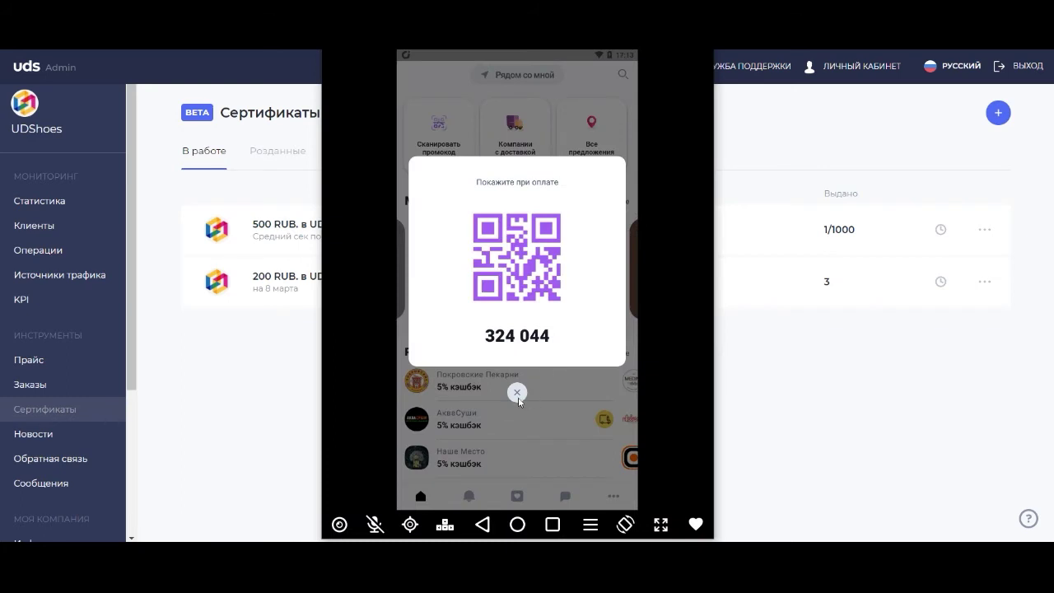
click(468, 496)
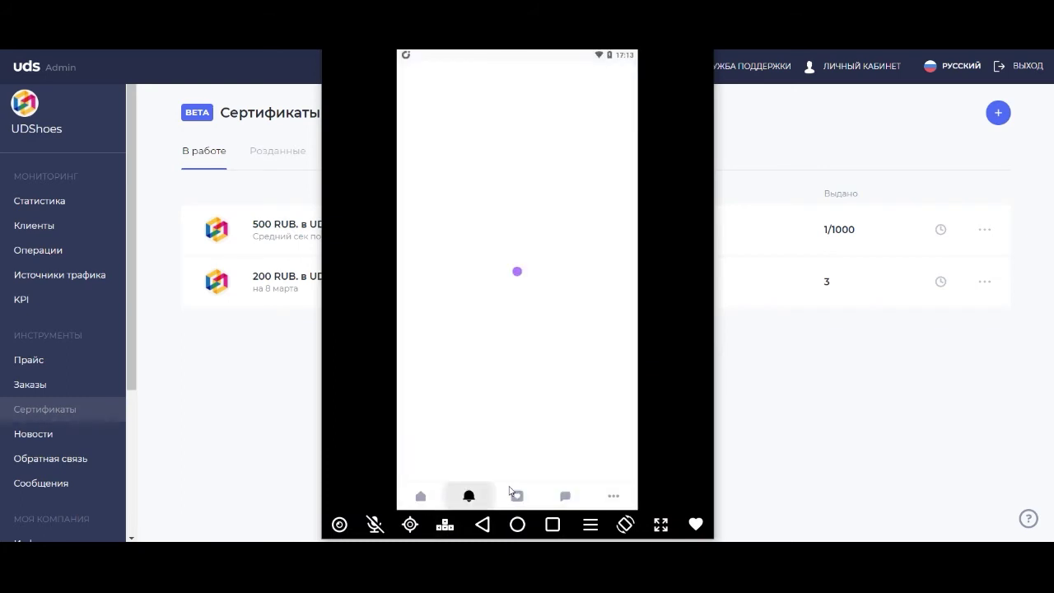
click(420, 495)
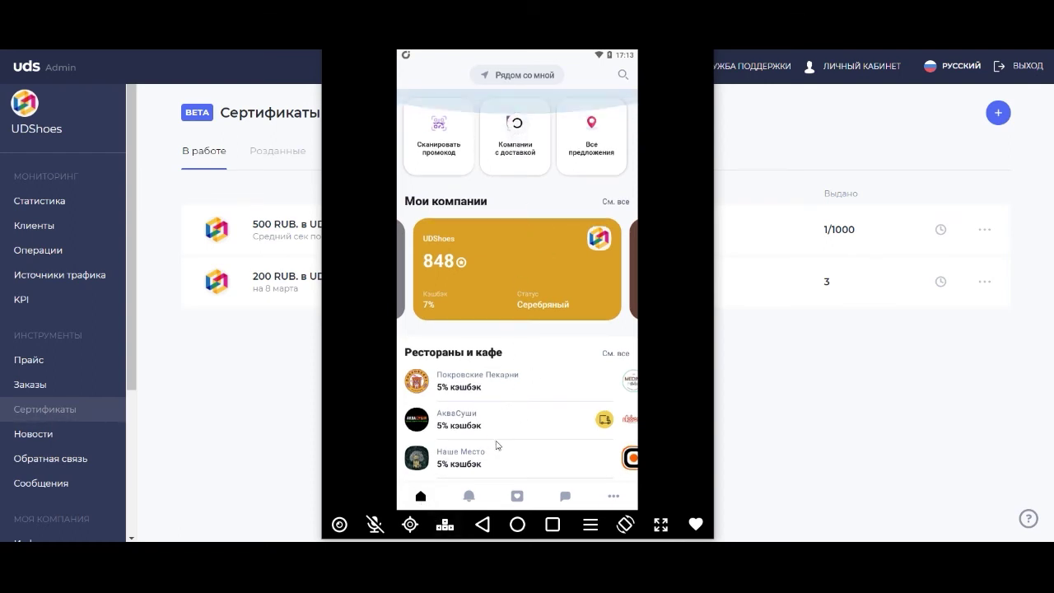
Scroll the phone app's home screen to the 500 ₽ UDShoes certificate under Мои сертификаты.
scroll(504, 311, down, 1)
scroll(504, 311, down, 5)
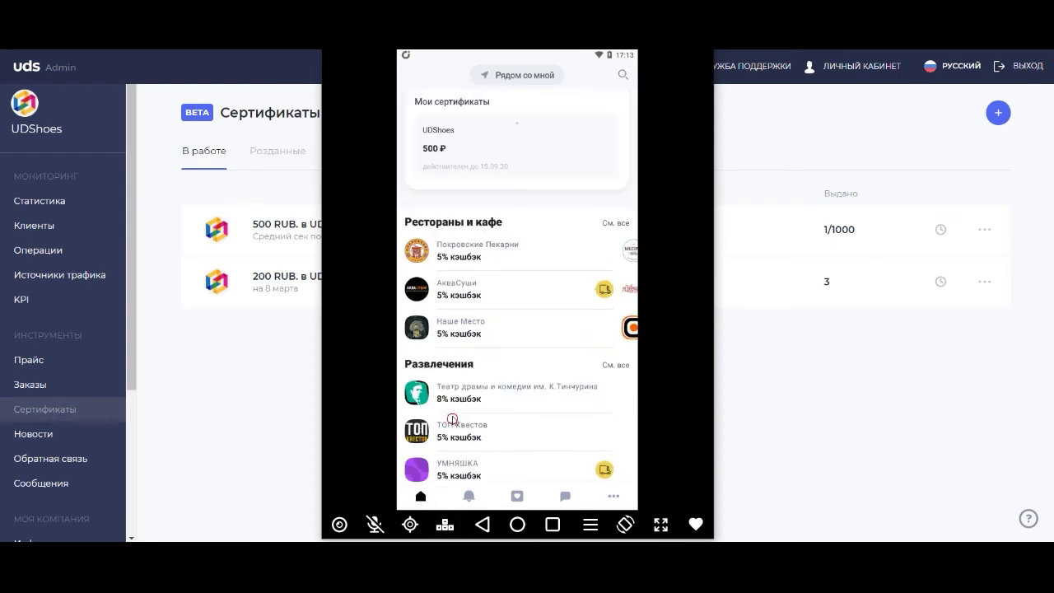
scroll(486, 332, up, 5)
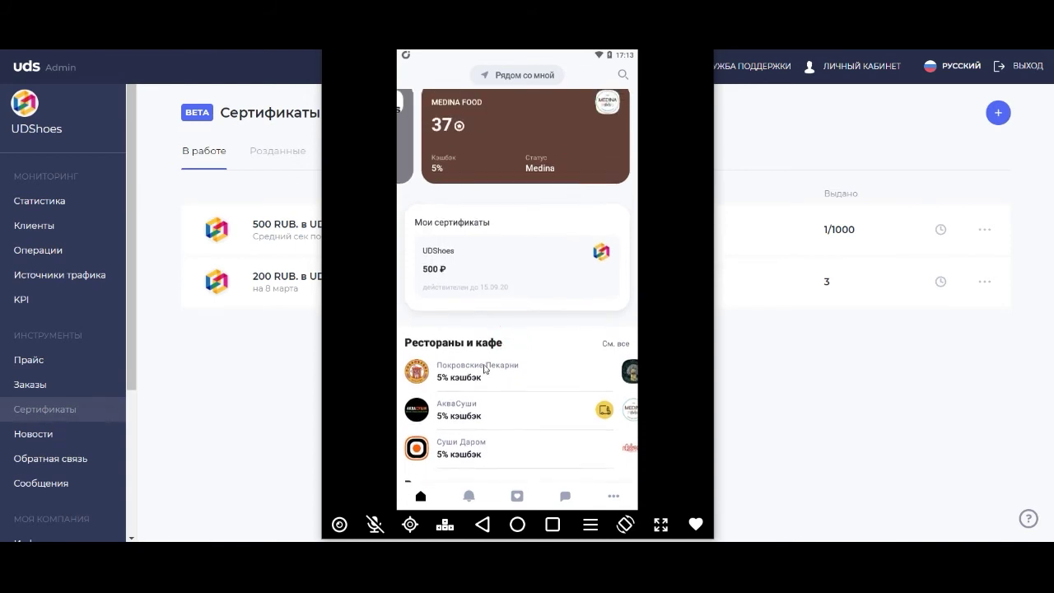
scroll(495, 338, up, 1)
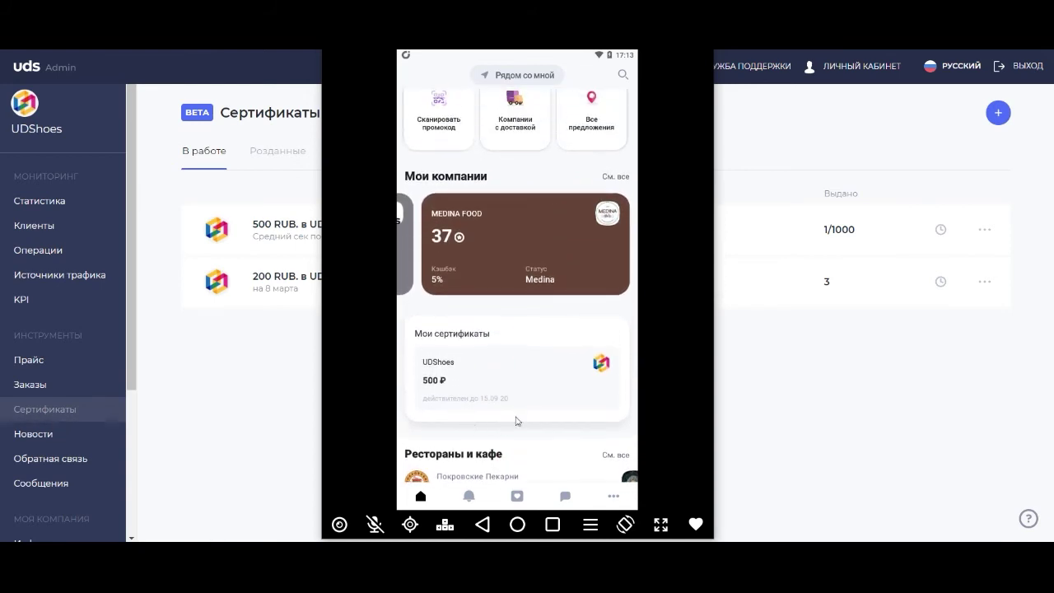
scroll(471, 303, up, 1)
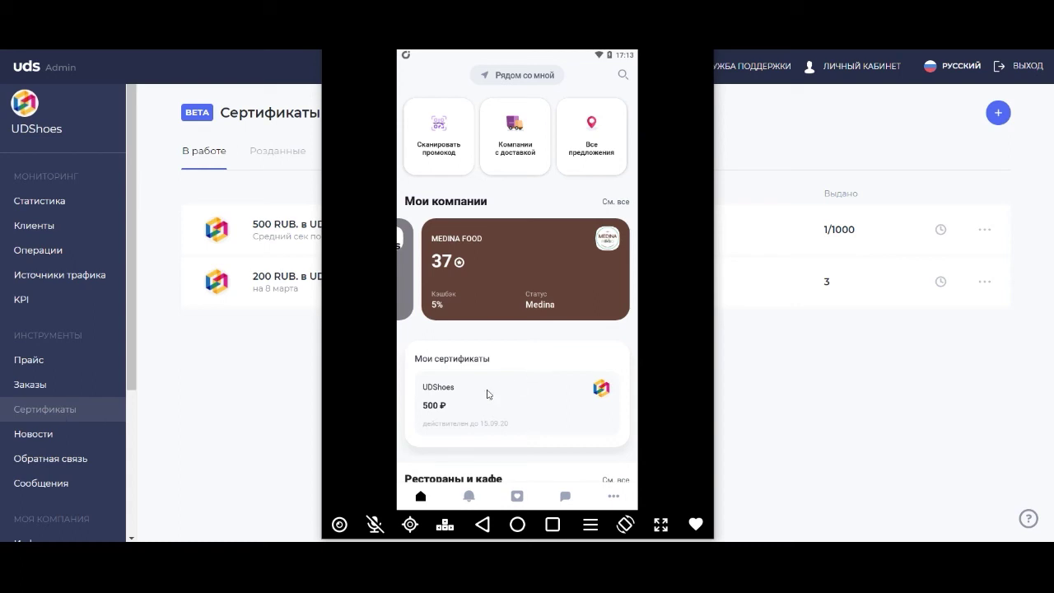
View the 500 ₽ UDShoes certificate's terms, validity until 15.09.2020 and QR code on the phone.
click(486, 394)
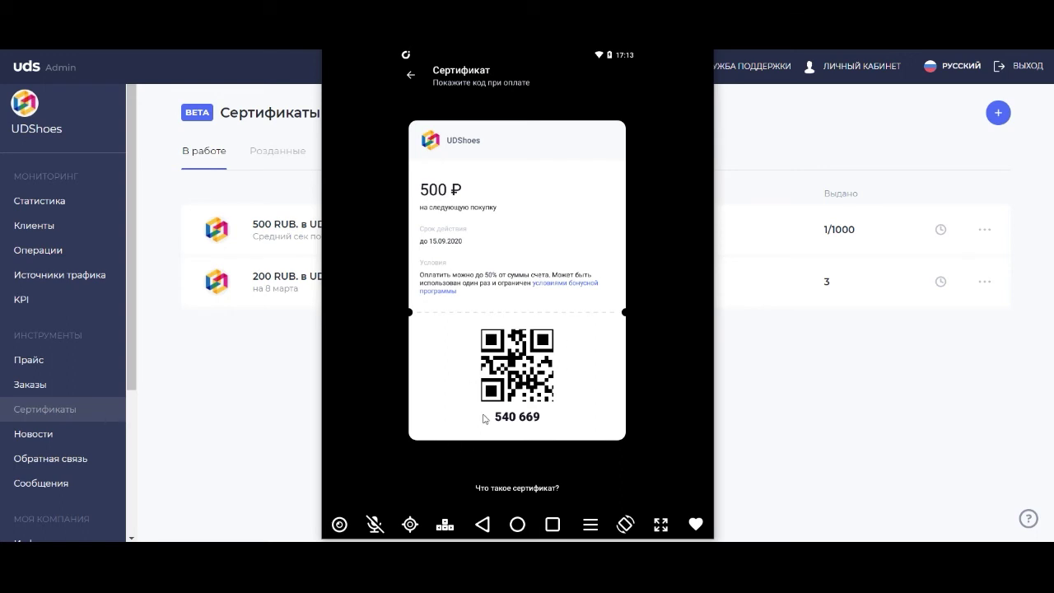
click(410, 75)
click(472, 419)
click(410, 75)
click(518, 496)
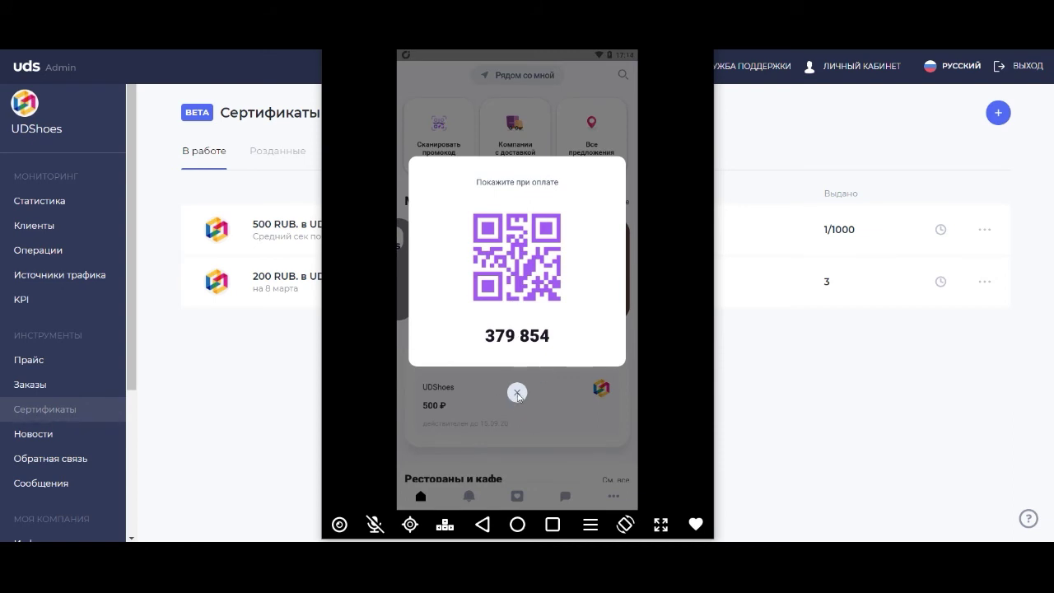
click(517, 393)
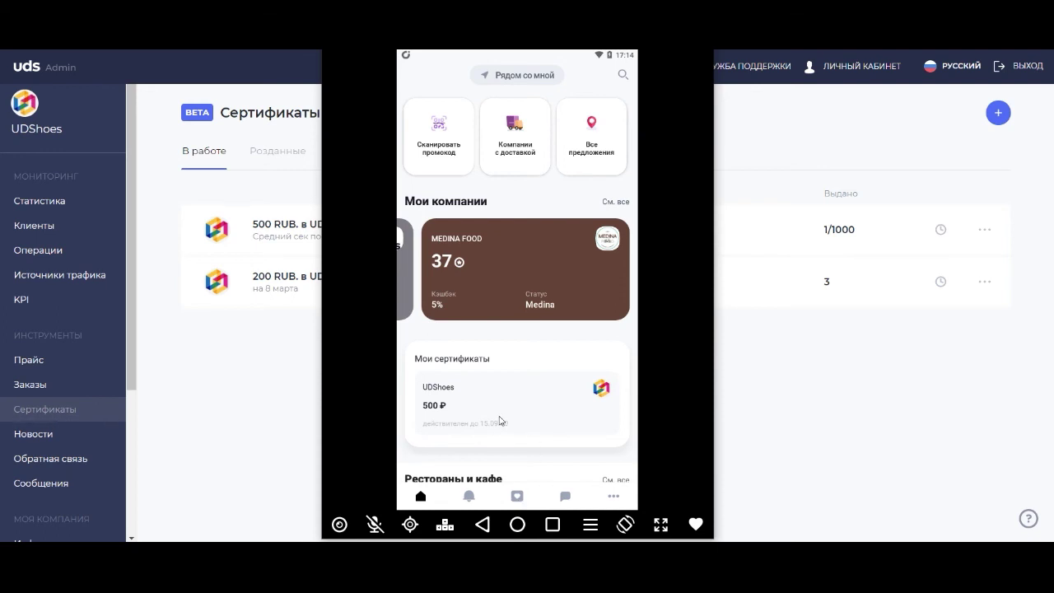
click(500, 421)
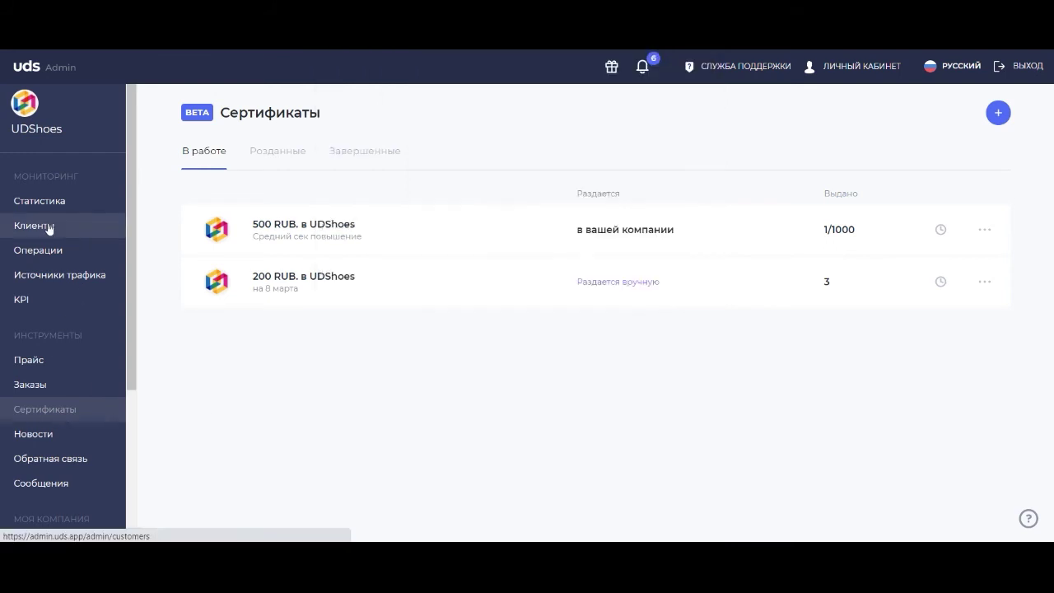
Open the 500 RUB 'Средний сек повышение' certificate's statistics: 1 issued, 0 used.
click(47, 231)
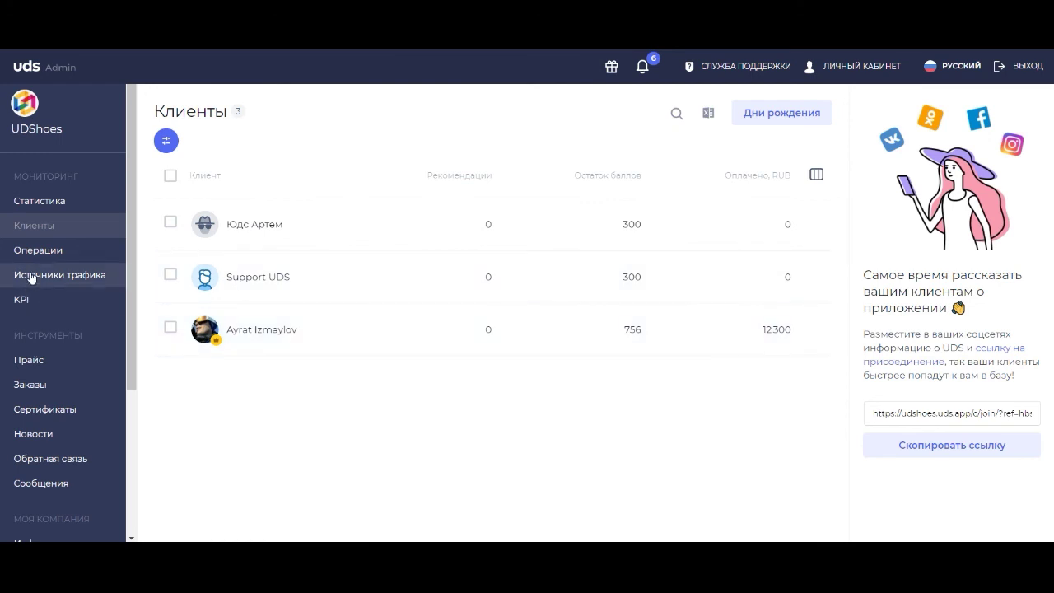
click(45, 249)
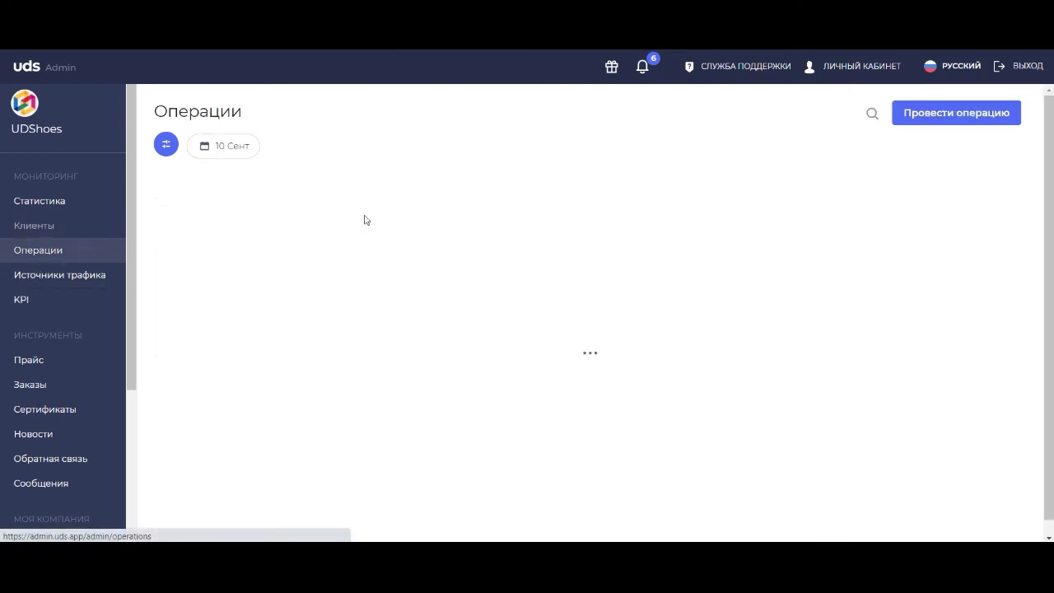
click(947, 112)
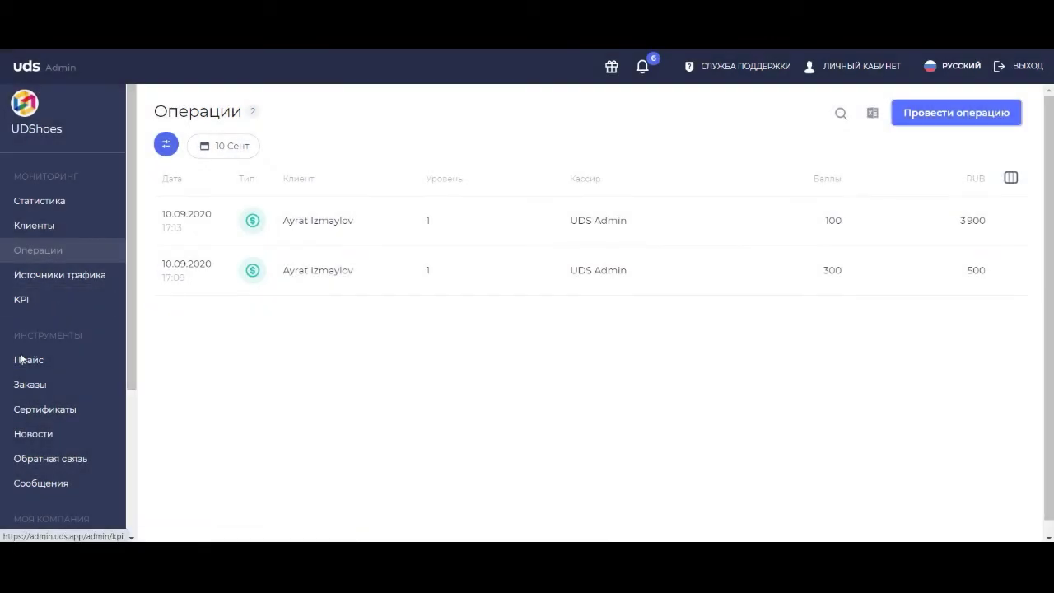
click(57, 409)
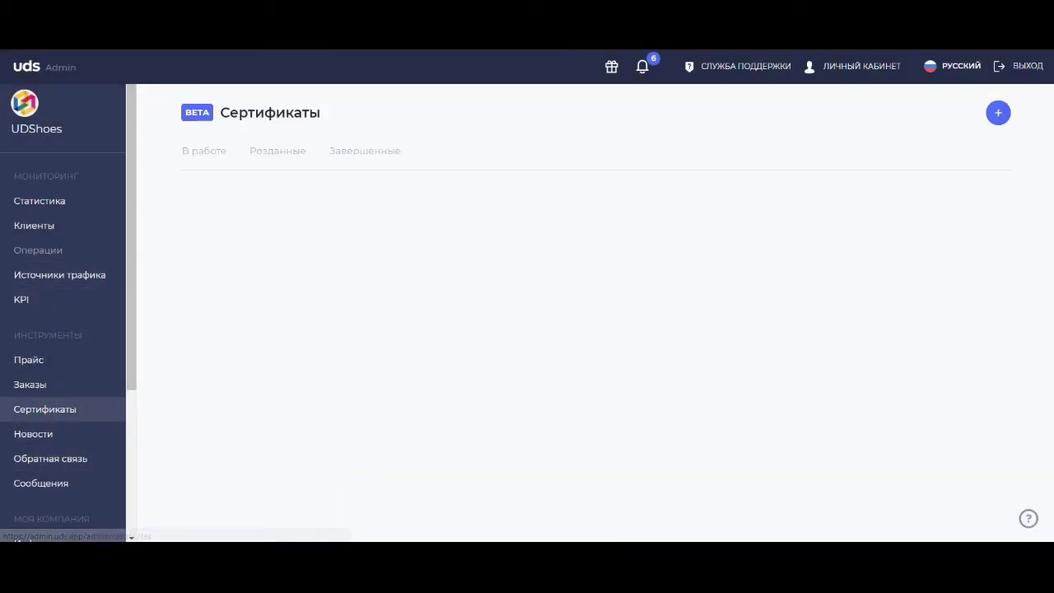
click(676, 229)
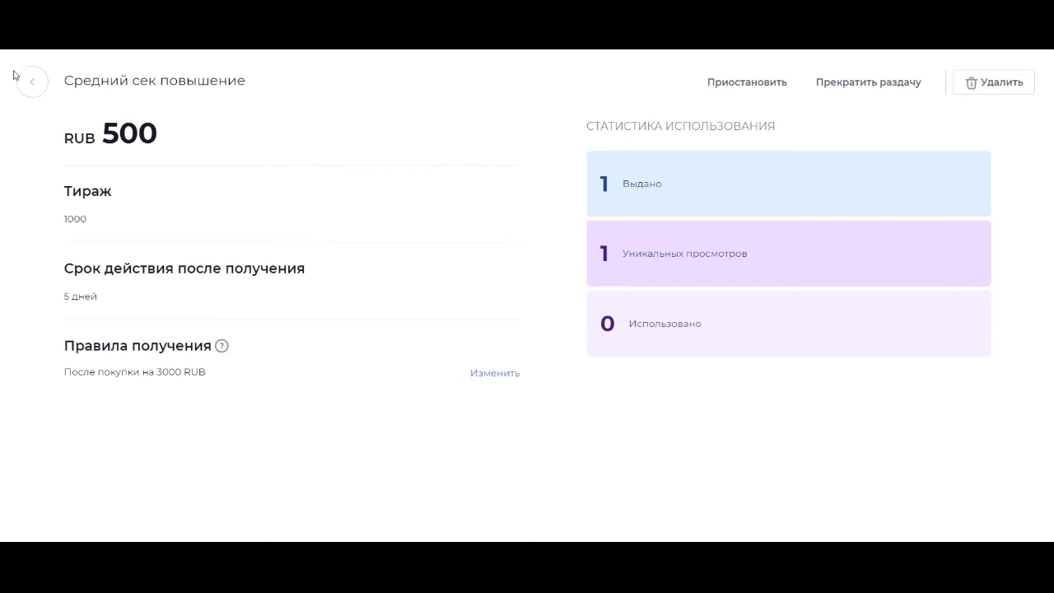
Return to the certificates list, check the phone's notifications, then bring the admin page forward.
click(37, 87)
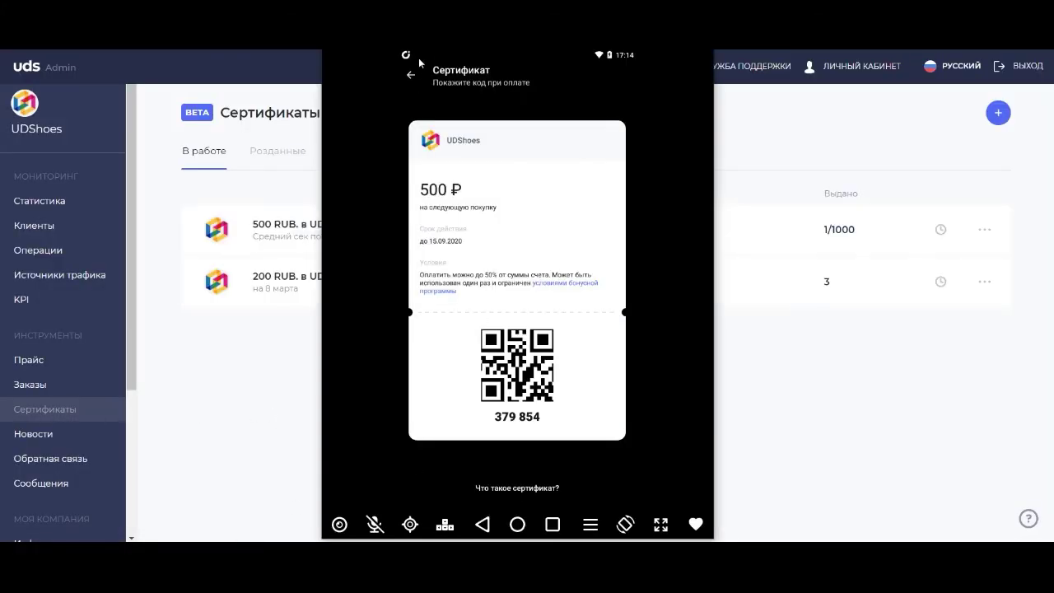
drag(416, 78, 440, 229)
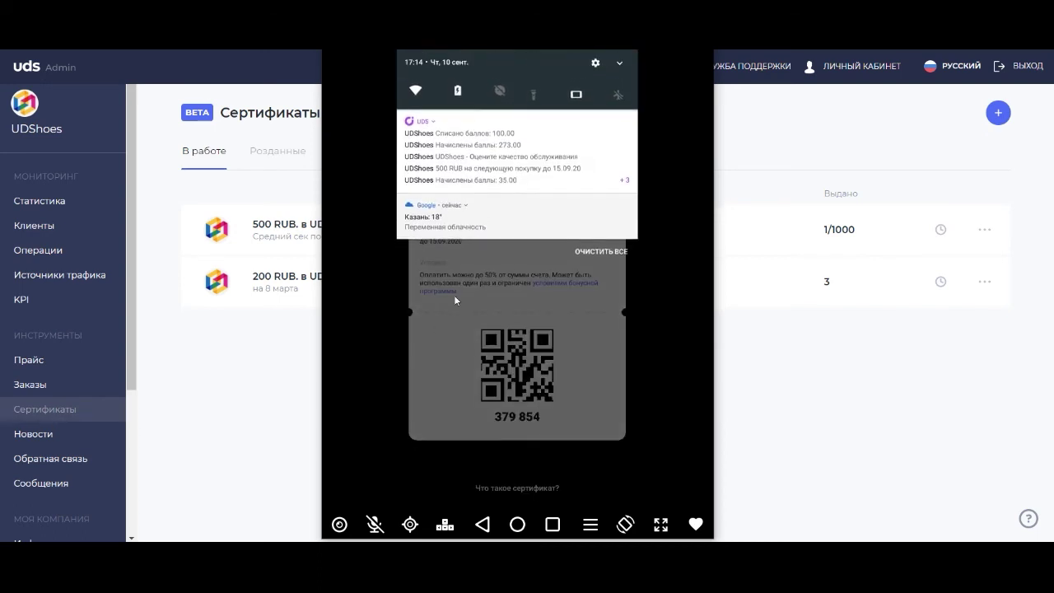
click(477, 245)
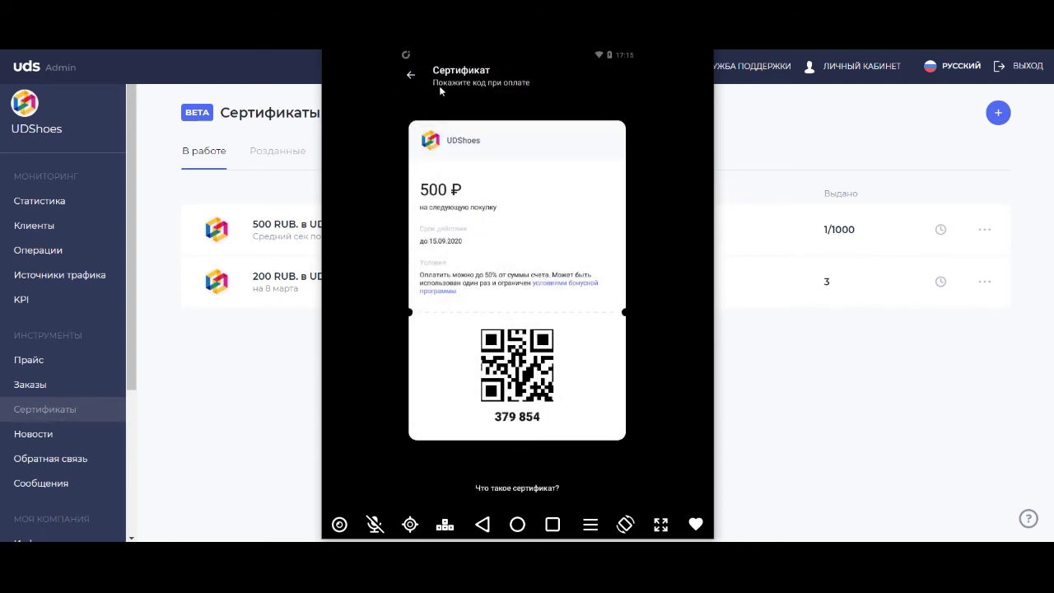
click(414, 74)
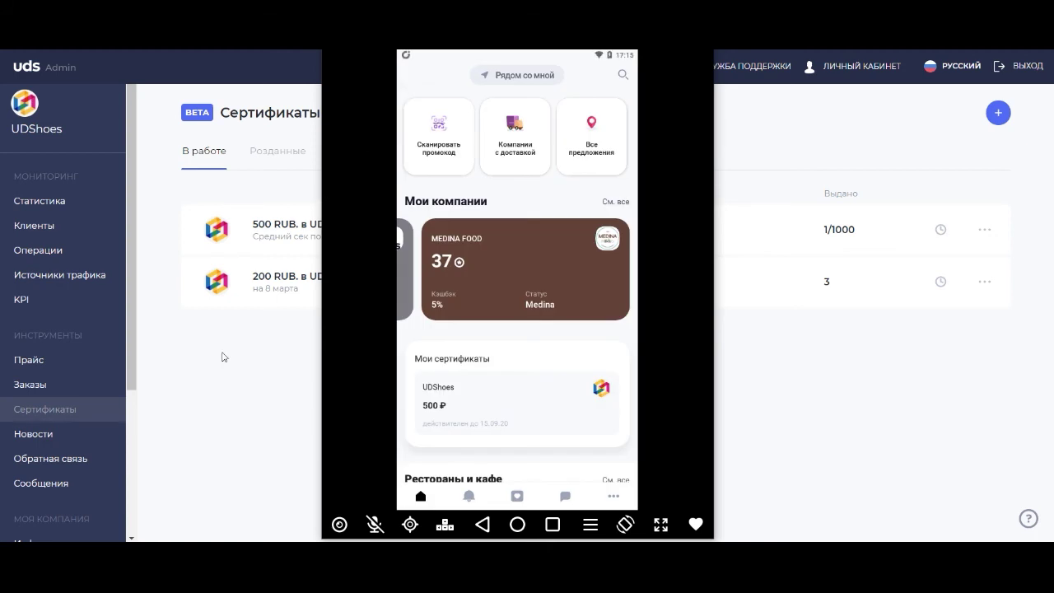
click(243, 352)
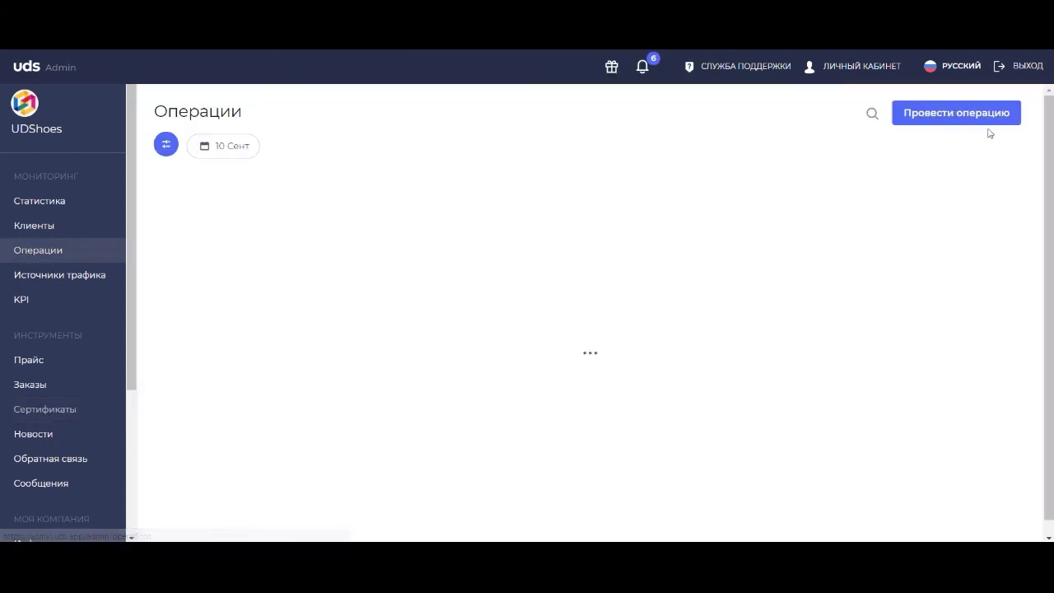
Start a new operation and look up the customer with the code from the phone's certificate QR page.
click(947, 115)
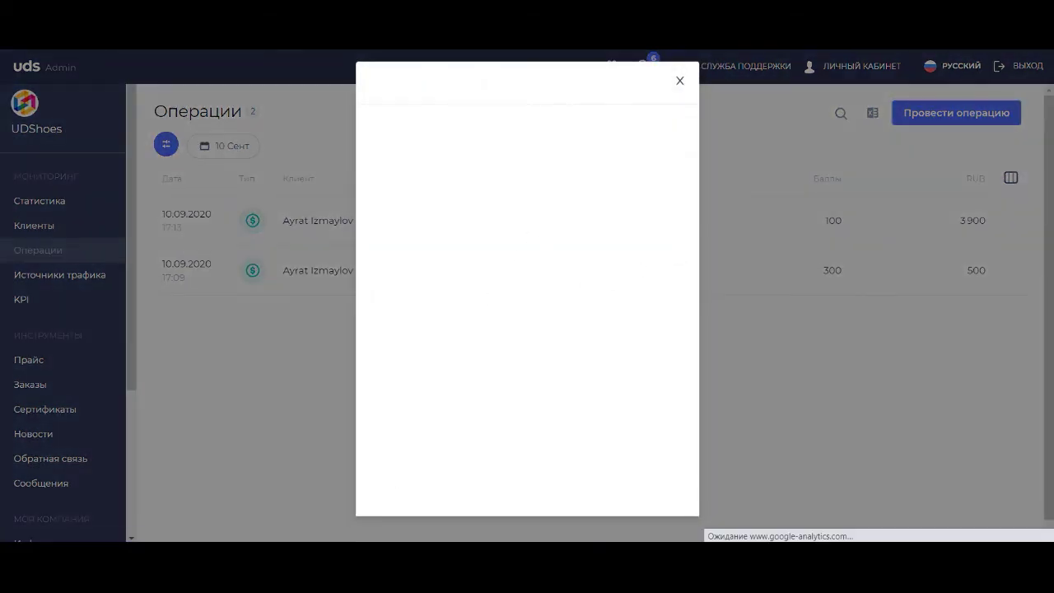
key(alt+Tab)
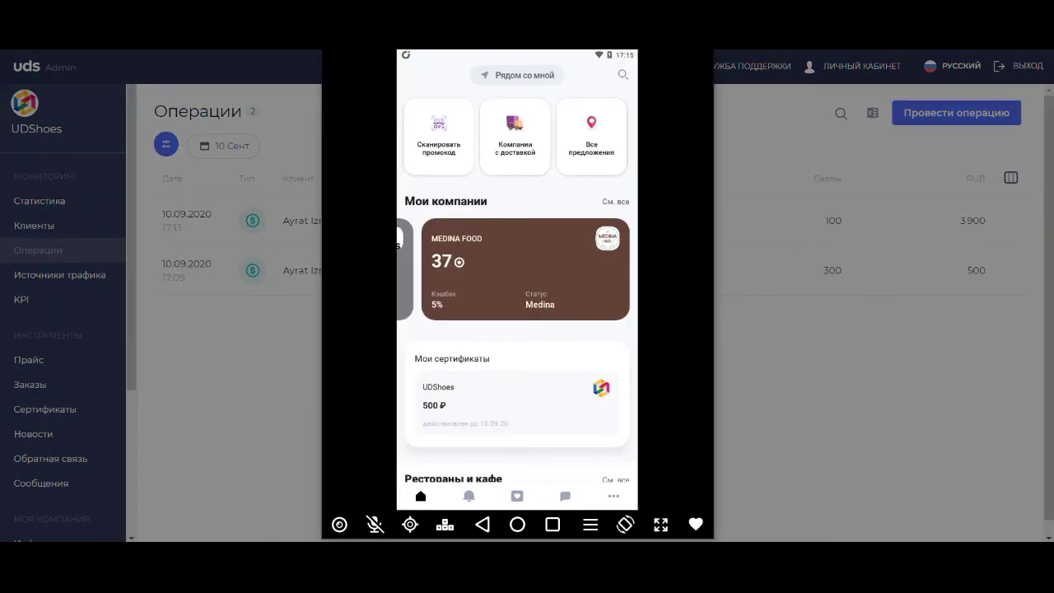
click(481, 427)
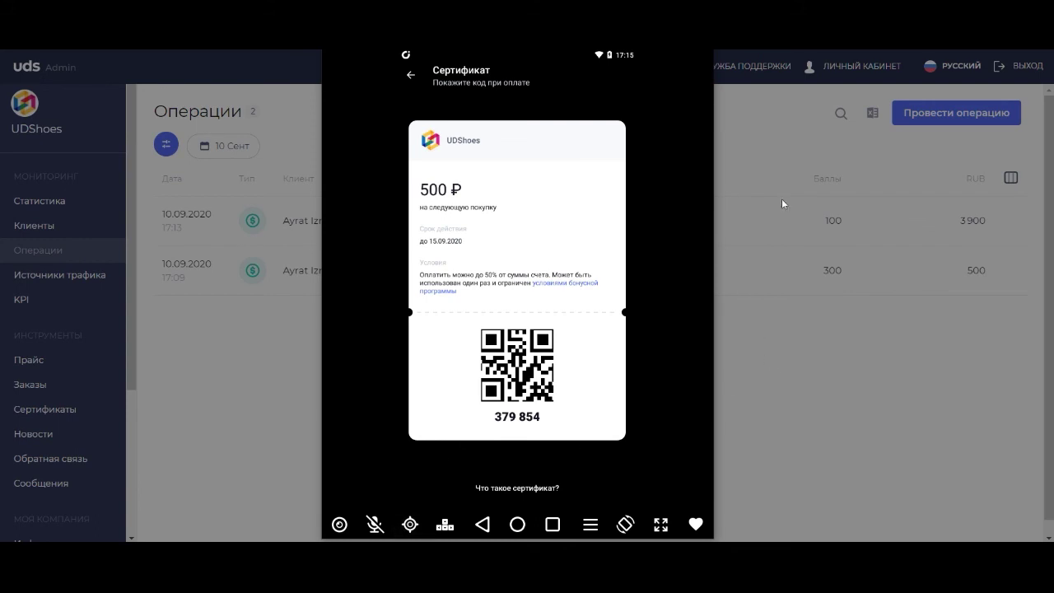
key(alt+Tab)
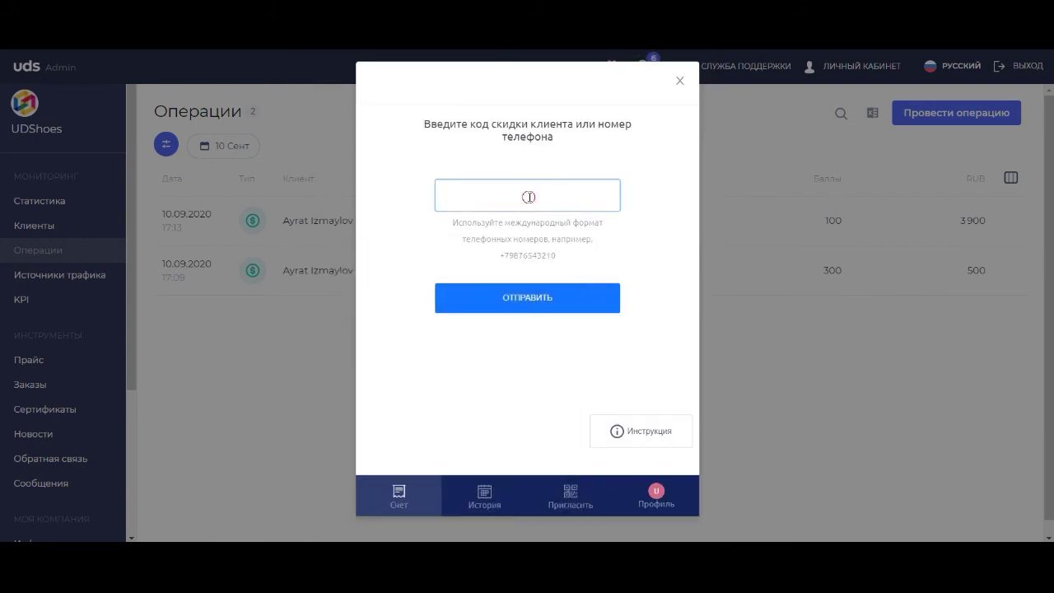
text(379854)
click(514, 301)
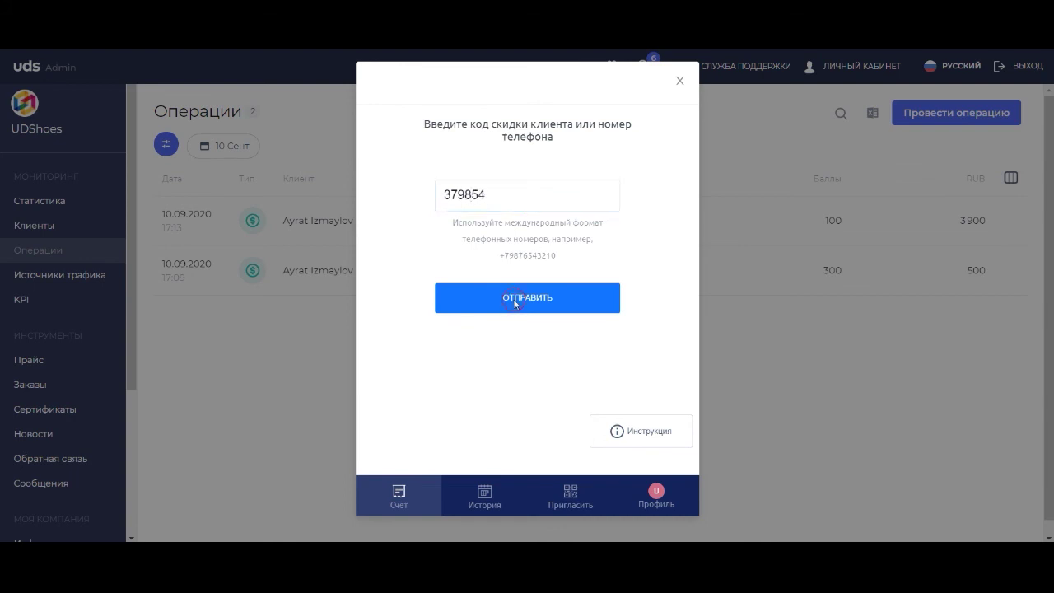
click(515, 300)
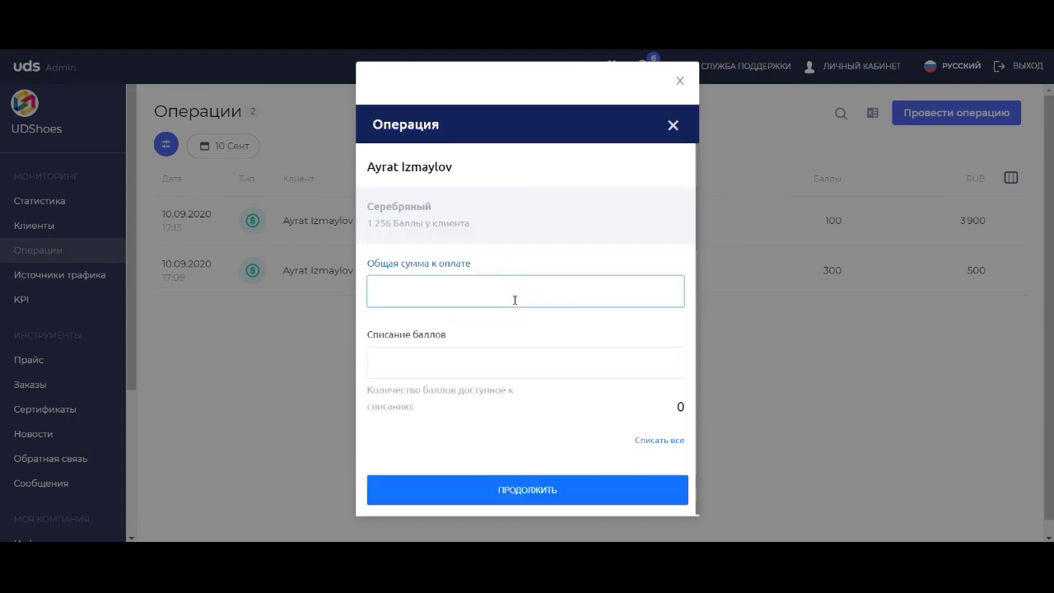
Enter a 200 RUB total with 50 points written off and confirm the 150 RUB payment.
text(200)
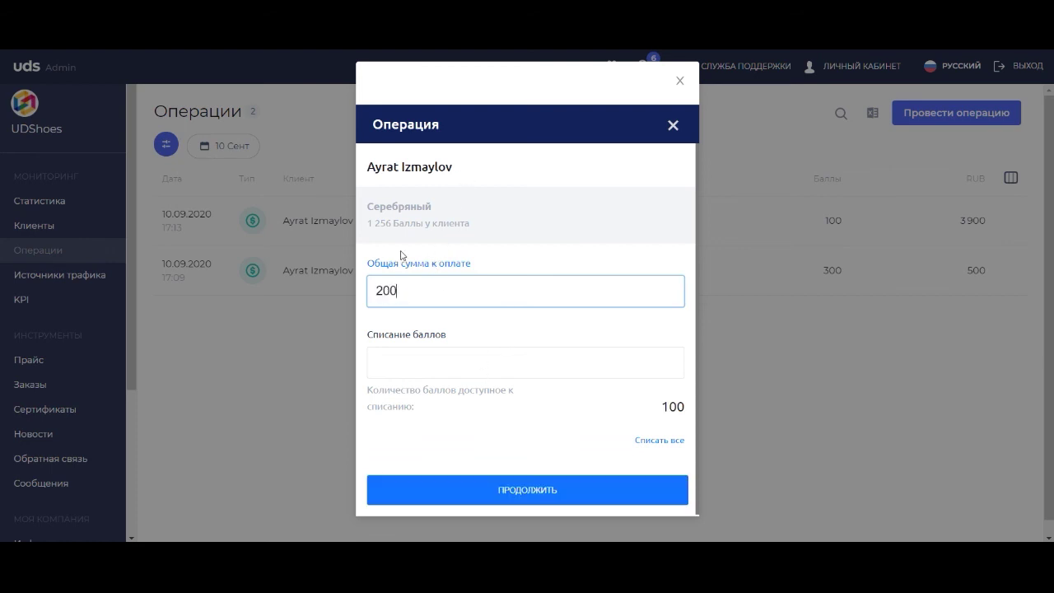
double_click(379, 225)
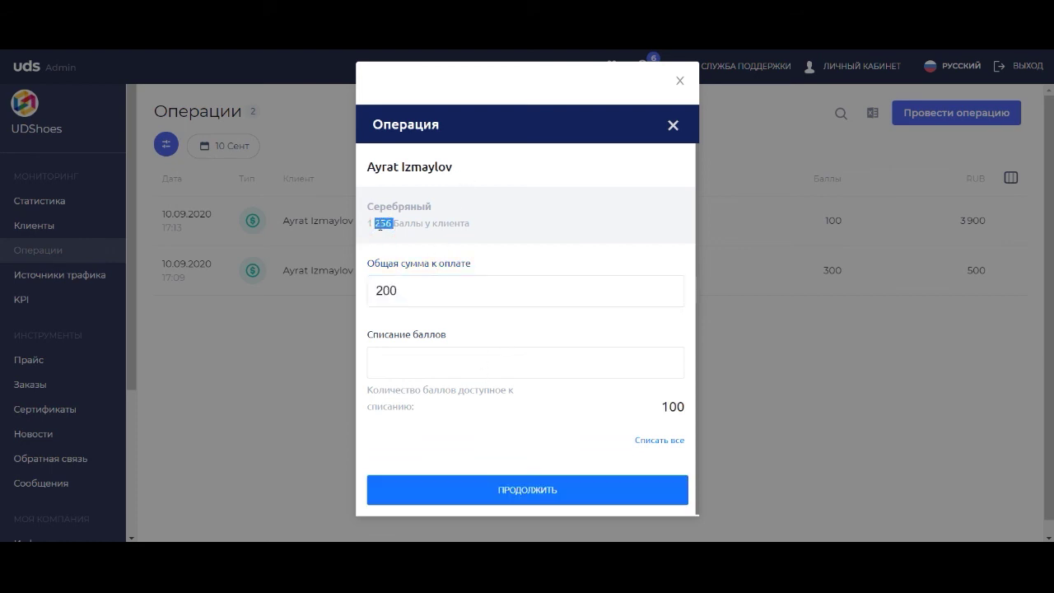
click(383, 226)
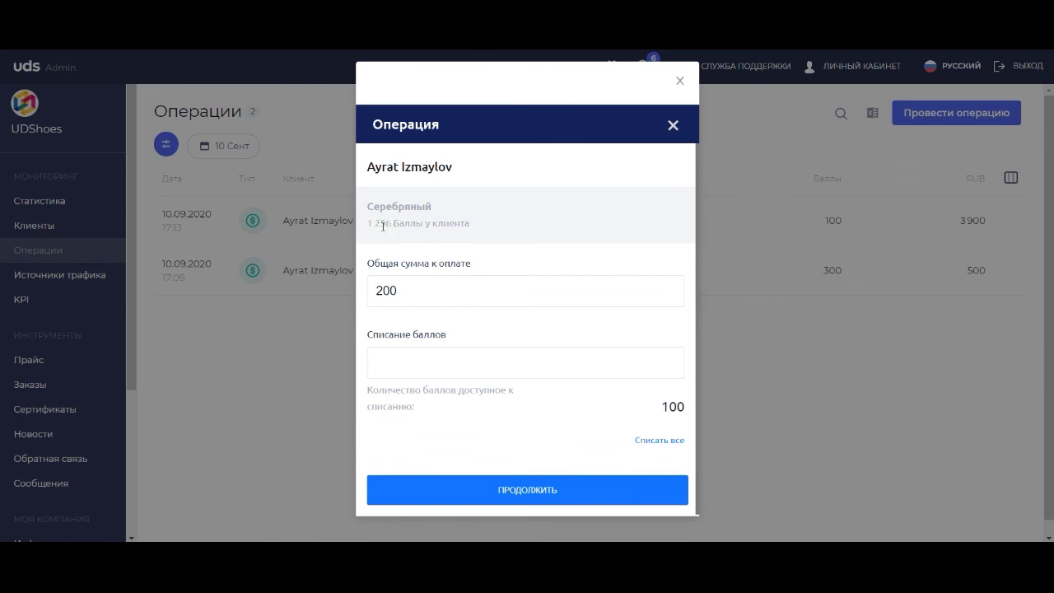
click(384, 369)
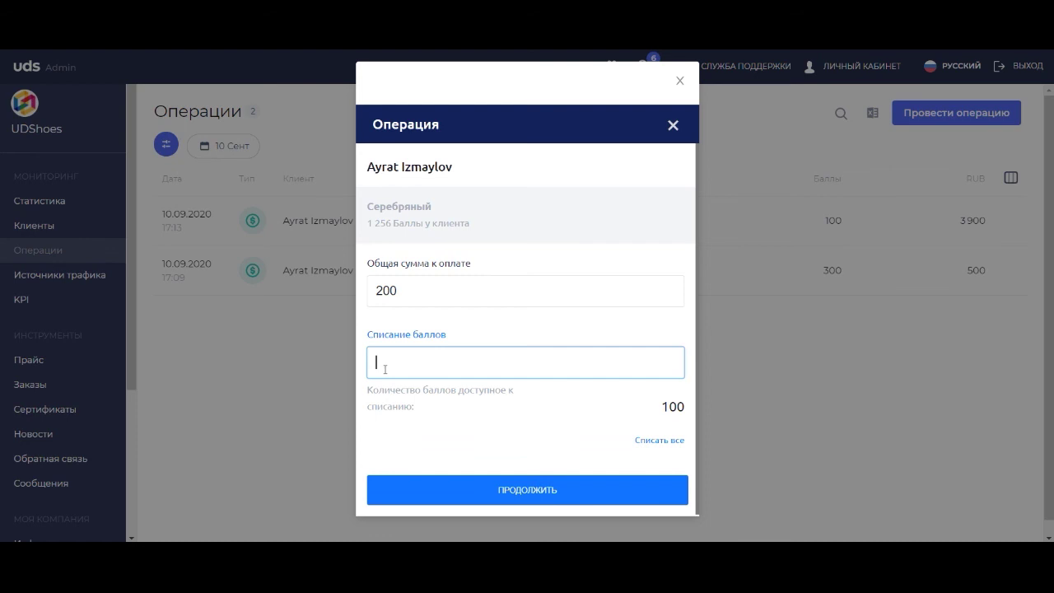
text(50)
click(420, 499)
click(429, 477)
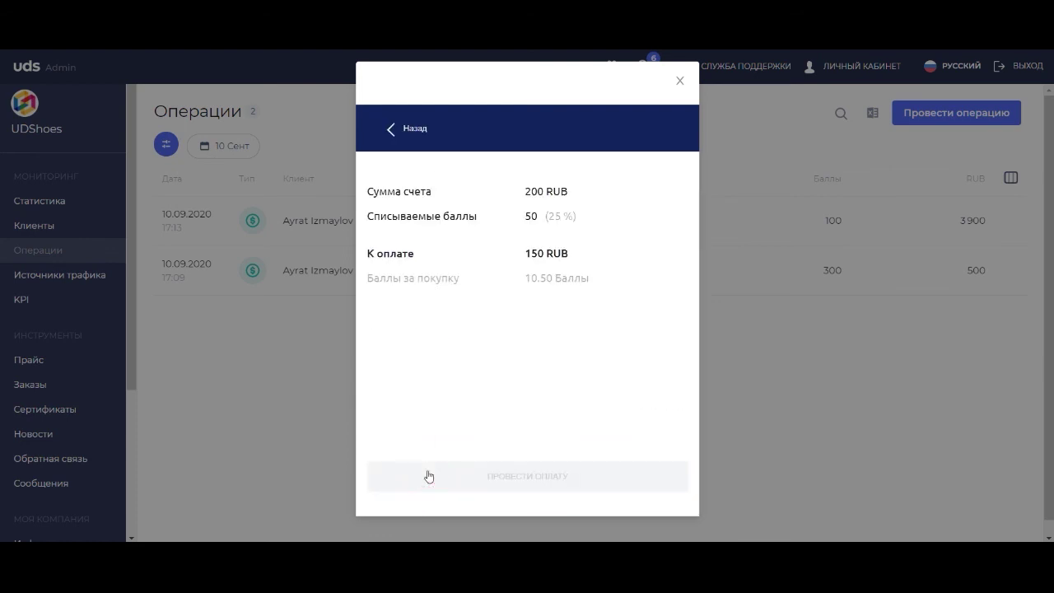
click(447, 490)
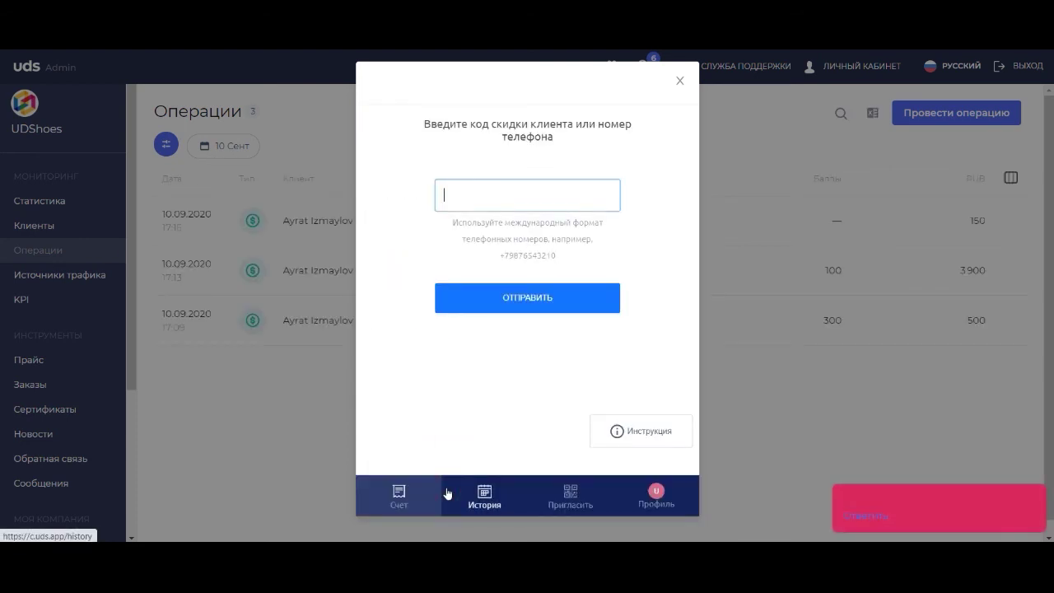
Inspect the 17:15 operation's details for the certificate discount, then go back to Сертификаты.
click(772, 340)
click(631, 216)
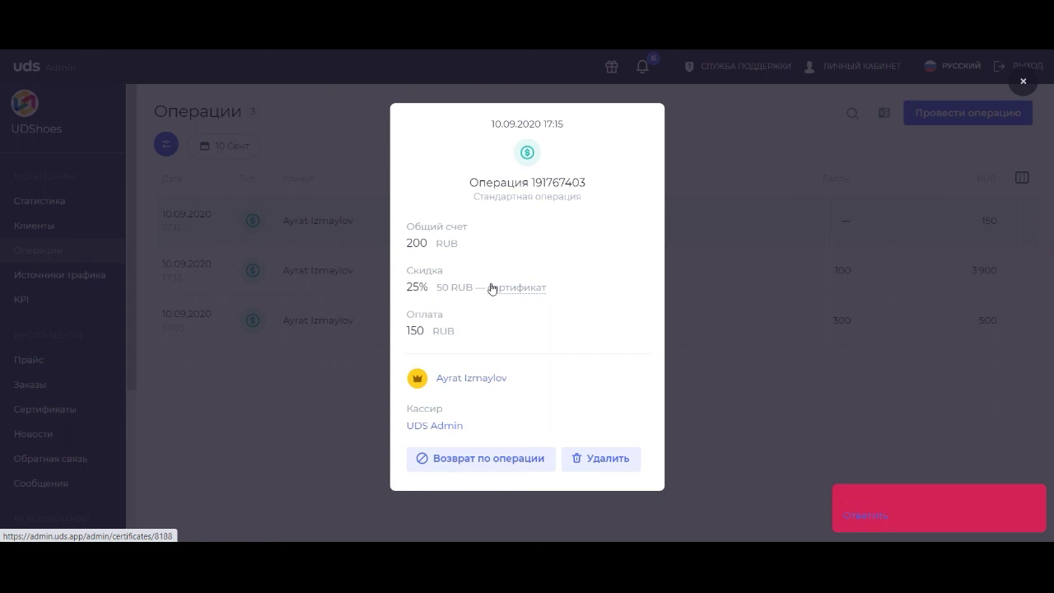
click(358, 325)
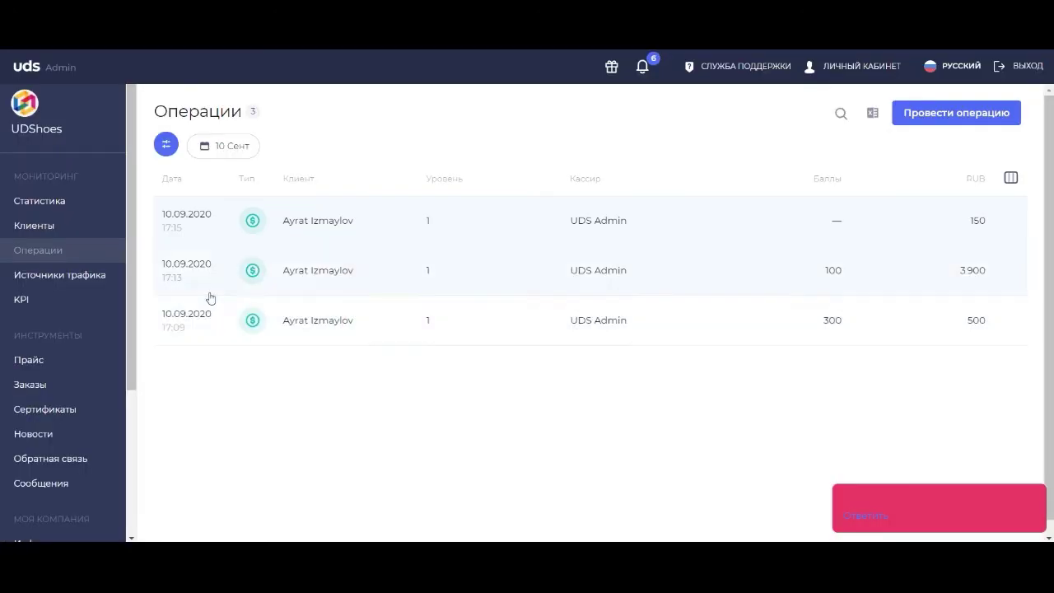
click(66, 409)
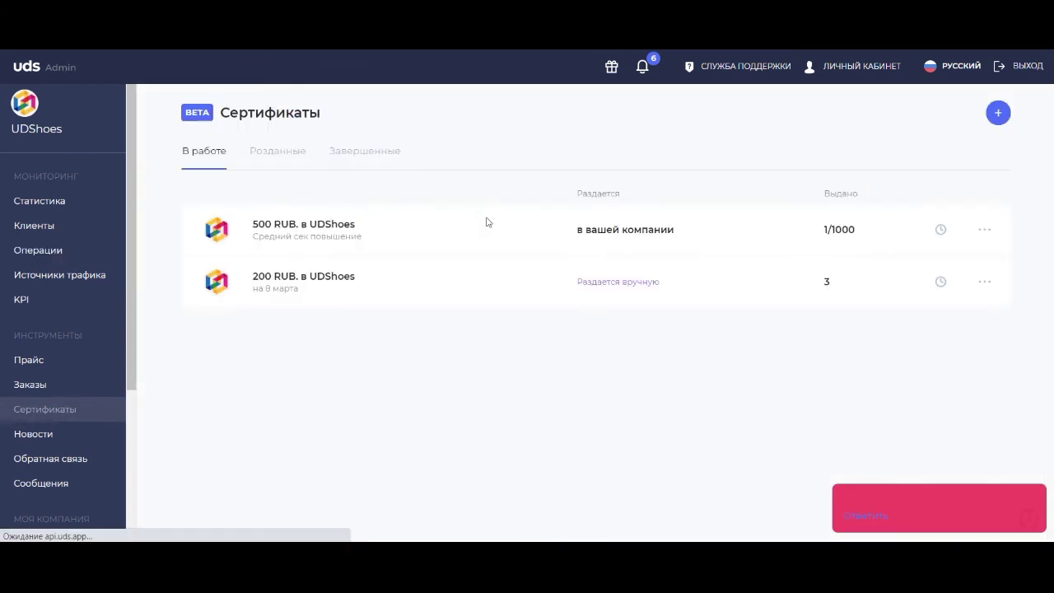
click(486, 223)
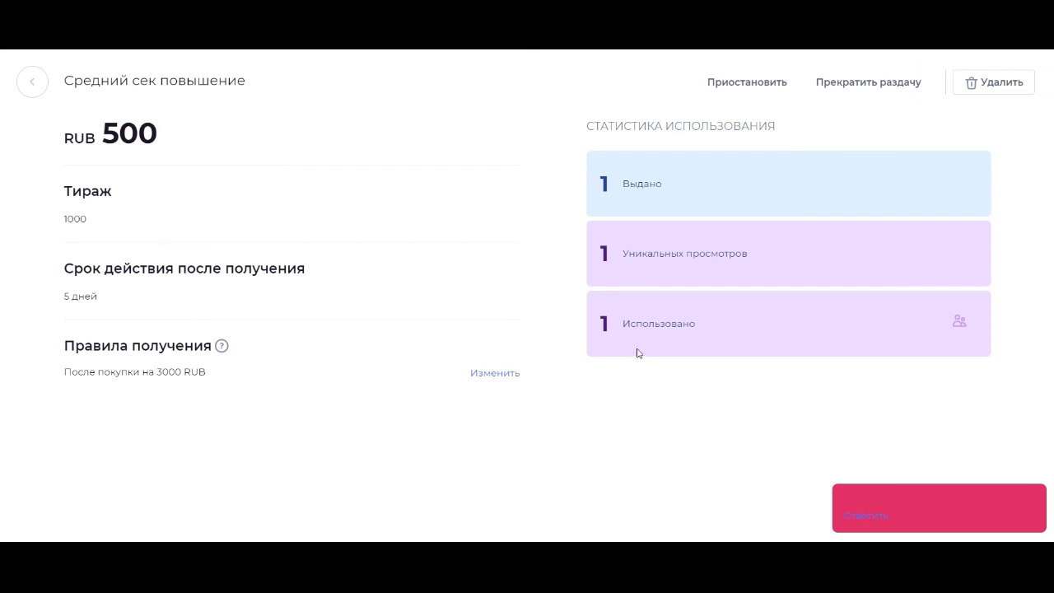
click(26, 84)
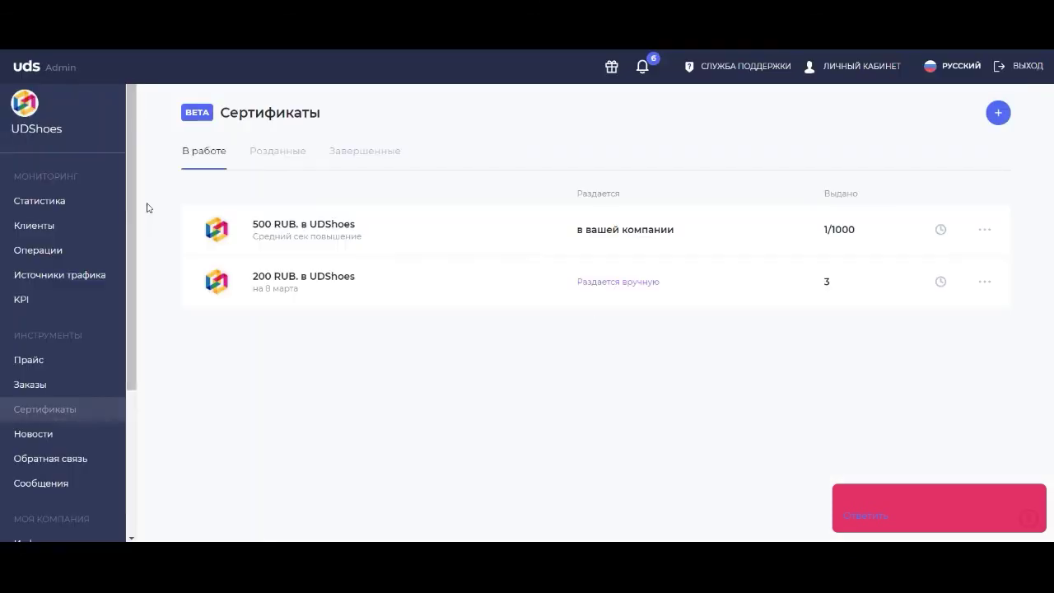